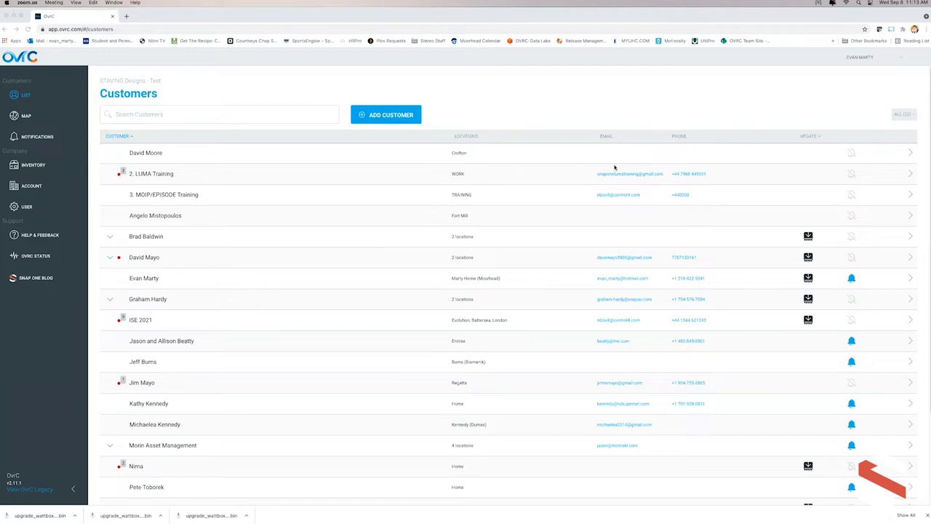
Search the customer map for "beach" and zoom to the matching Regatta location
click(149, 158)
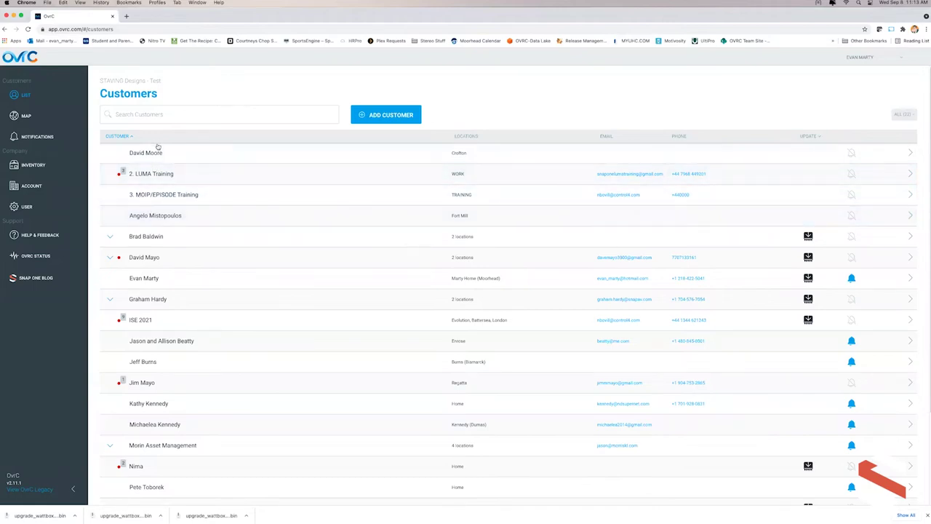
click(180, 114)
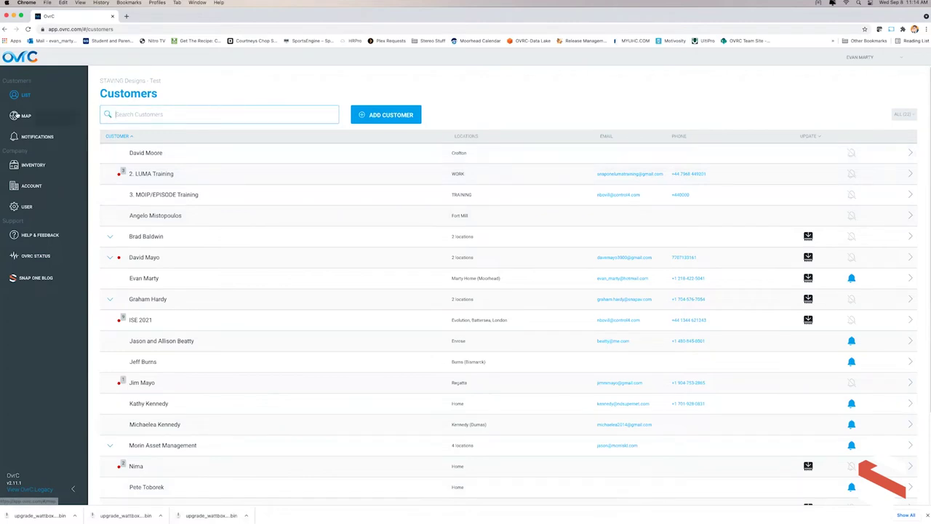
click(22, 116)
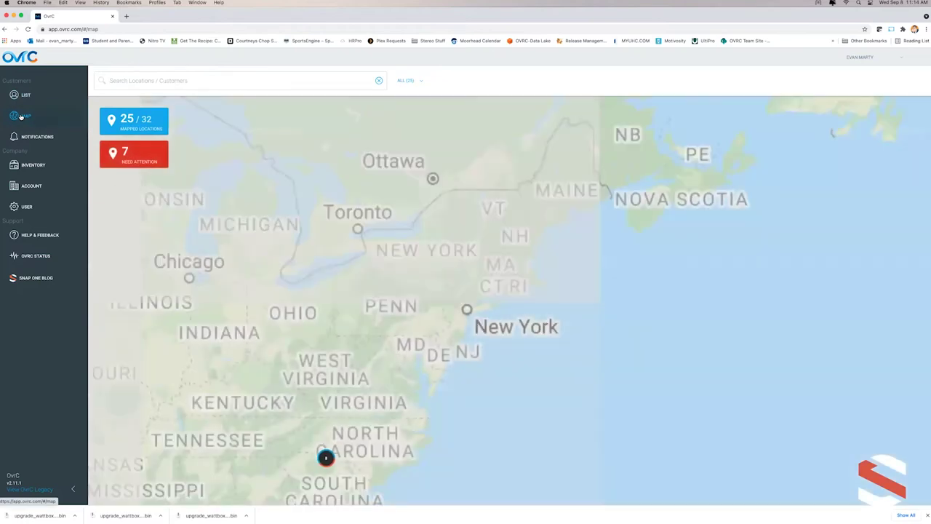
click(128, 82)
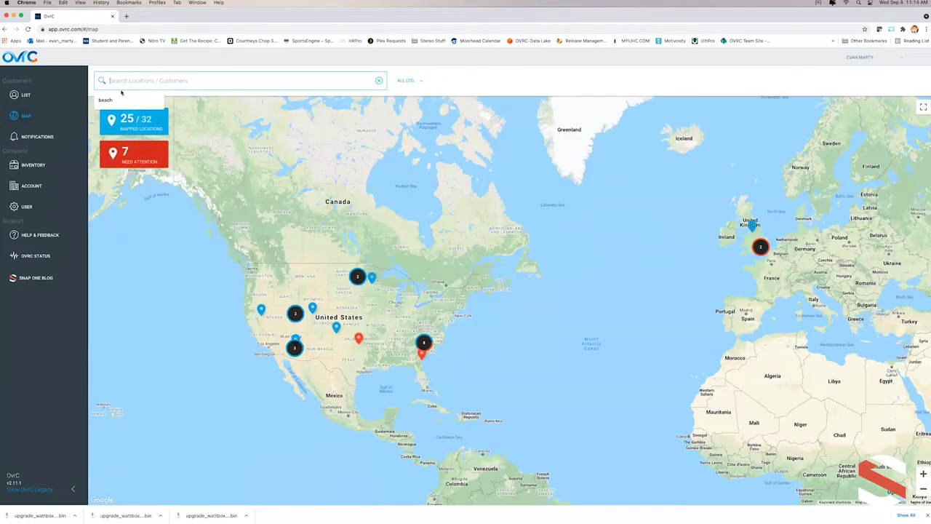
click(119, 99)
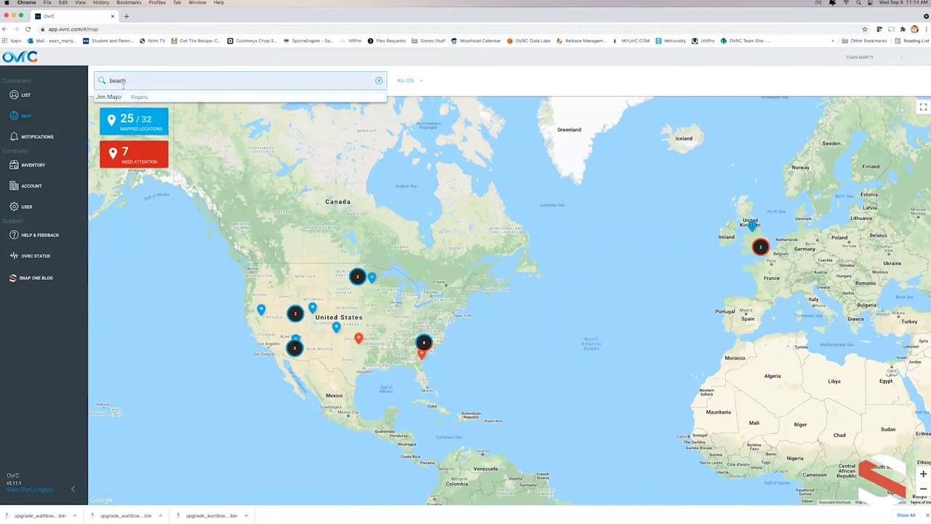
click(110, 98)
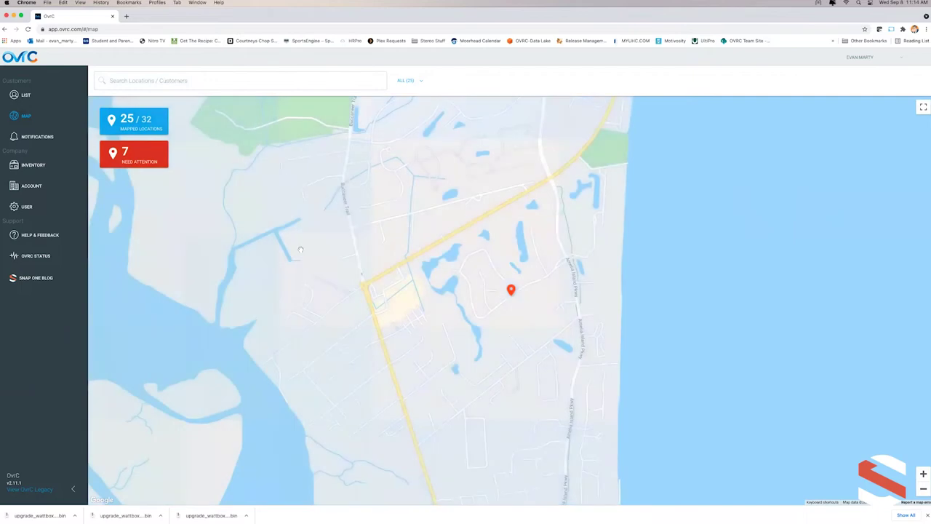
Return to the customer list and filter it by "home"
click(26, 95)
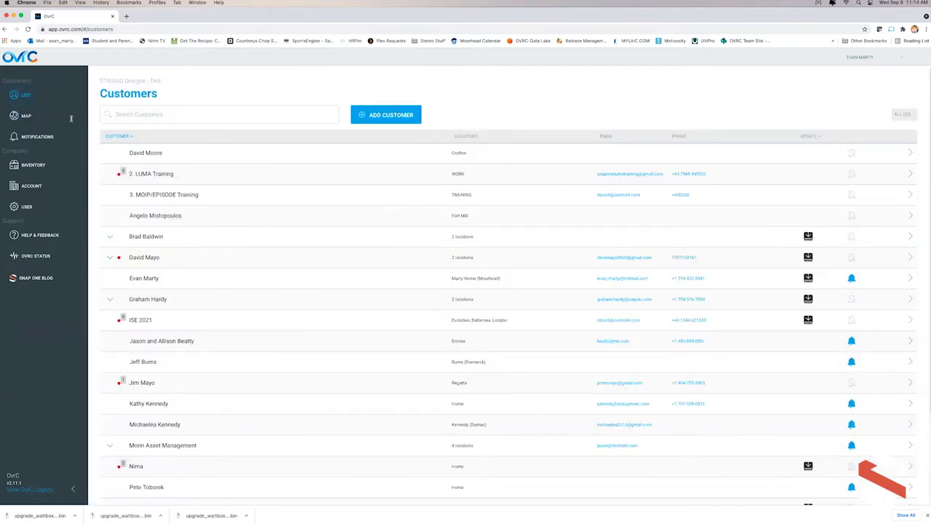
click(148, 116)
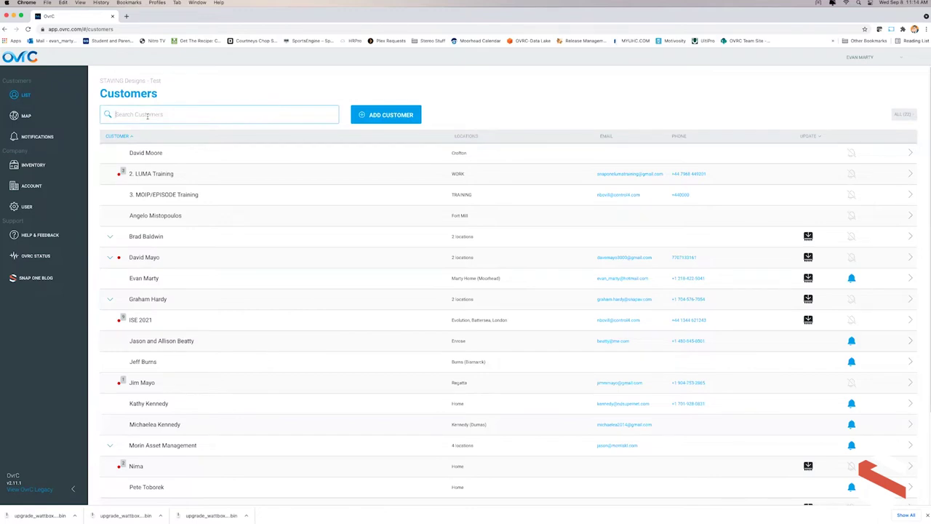
text(home)
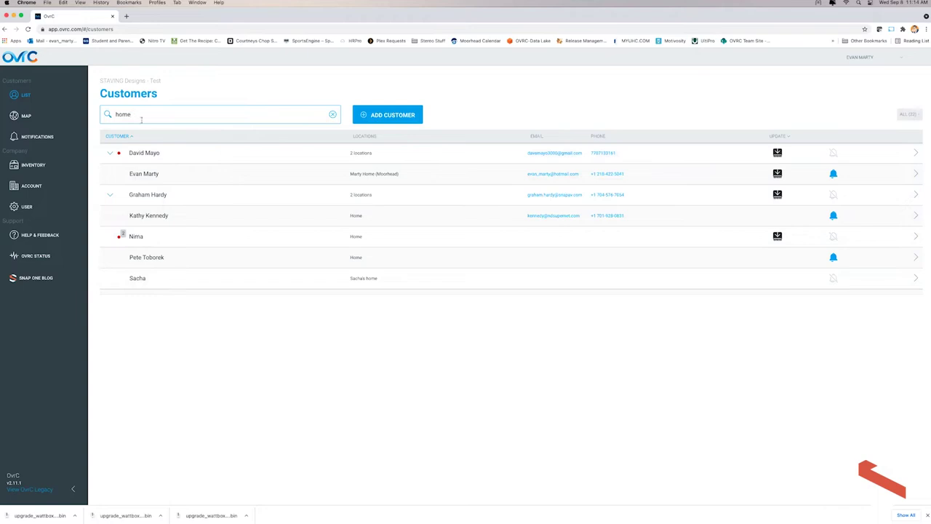
click(354, 362)
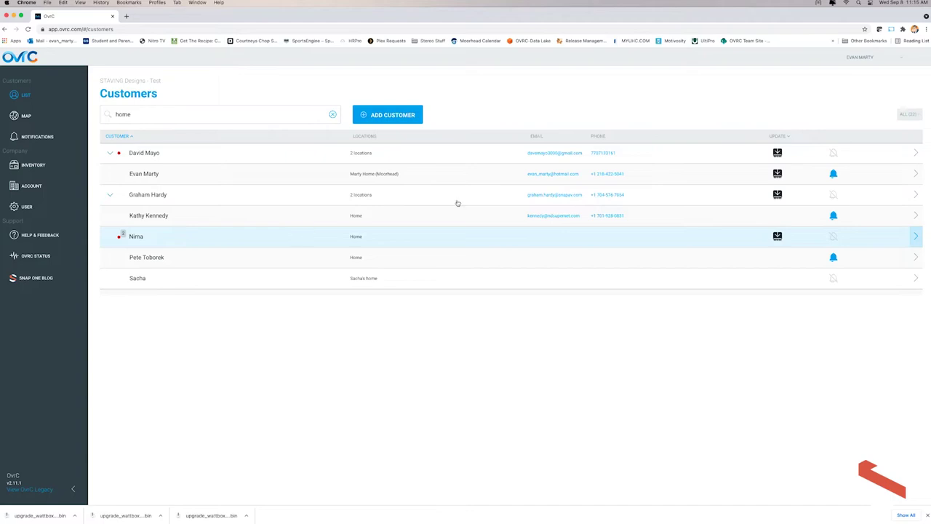
Try the e-mail and phone links of the Moorhead home customer, dismissing the mail windows and the call prompt
click(548, 175)
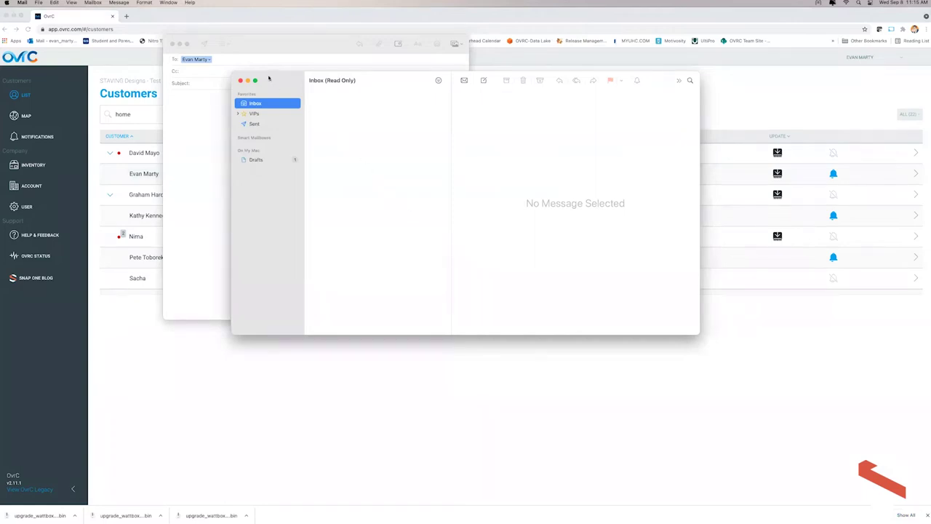
click(240, 80)
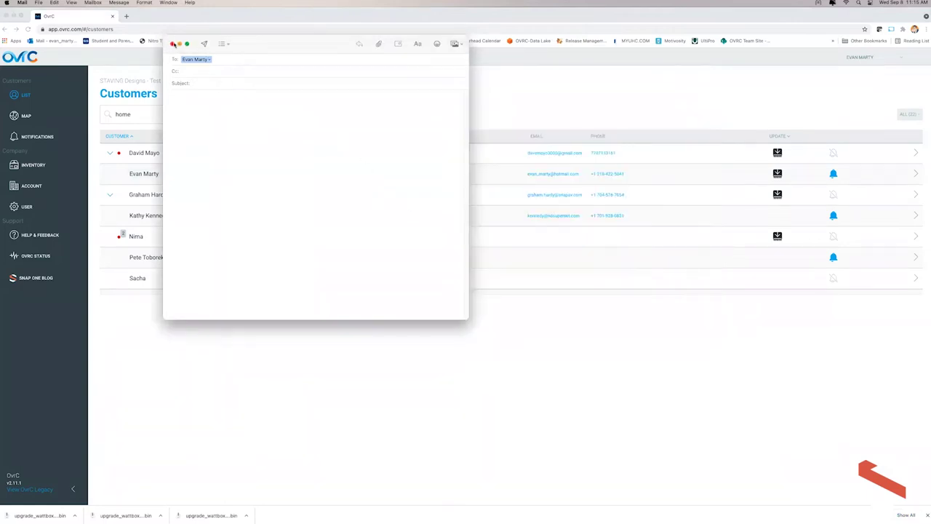
key(super+w)
click(314, 206)
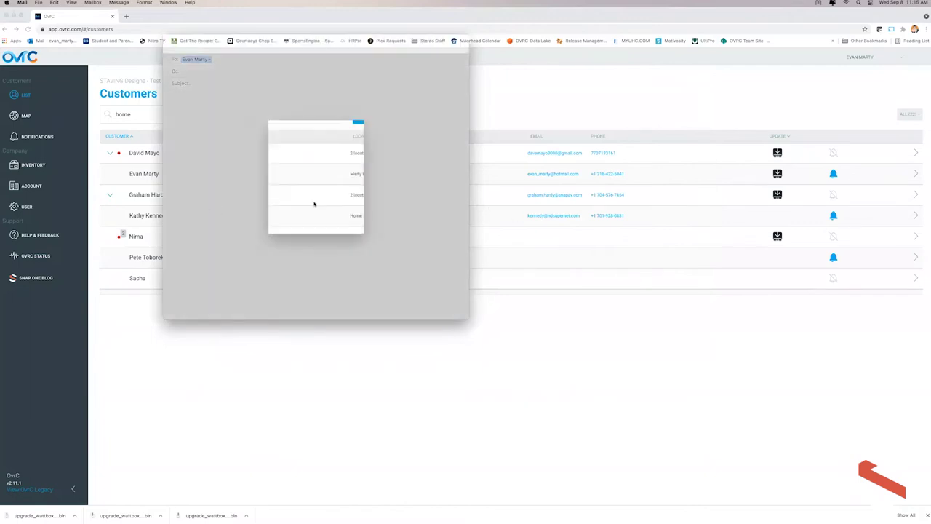
click(608, 175)
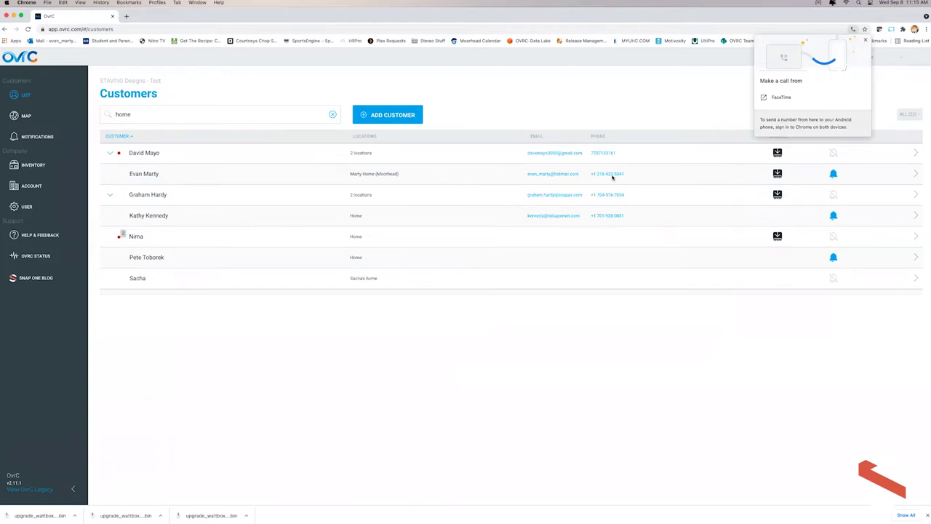
click(866, 38)
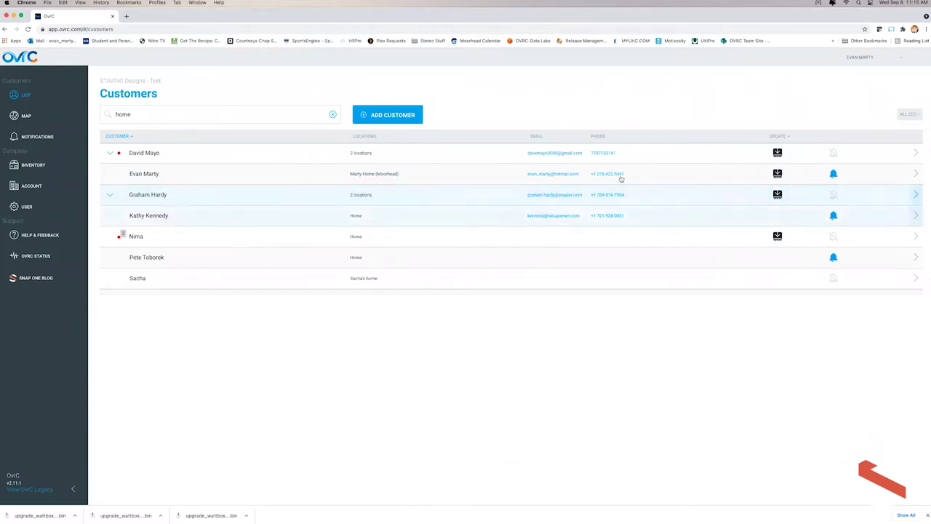
Open the Moorhead home customer's information for editing and look through the location's time zone options
click(152, 176)
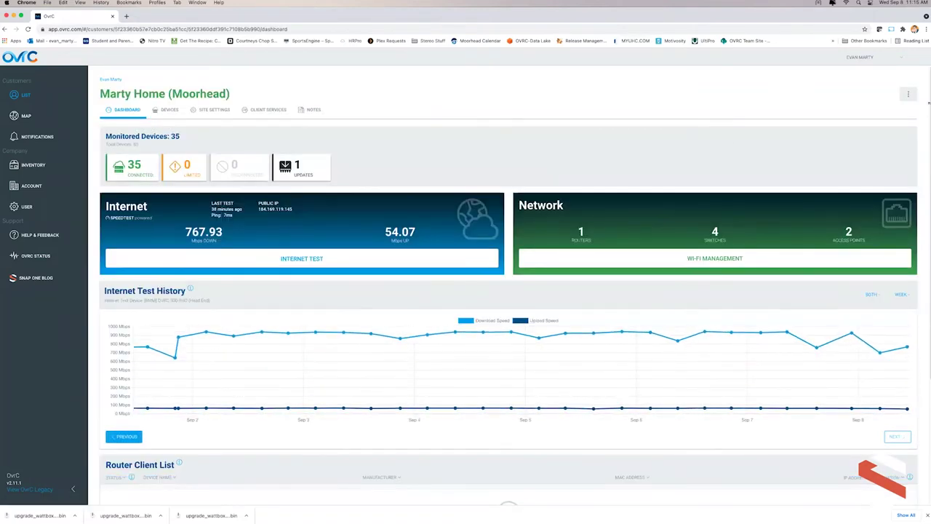
click(909, 95)
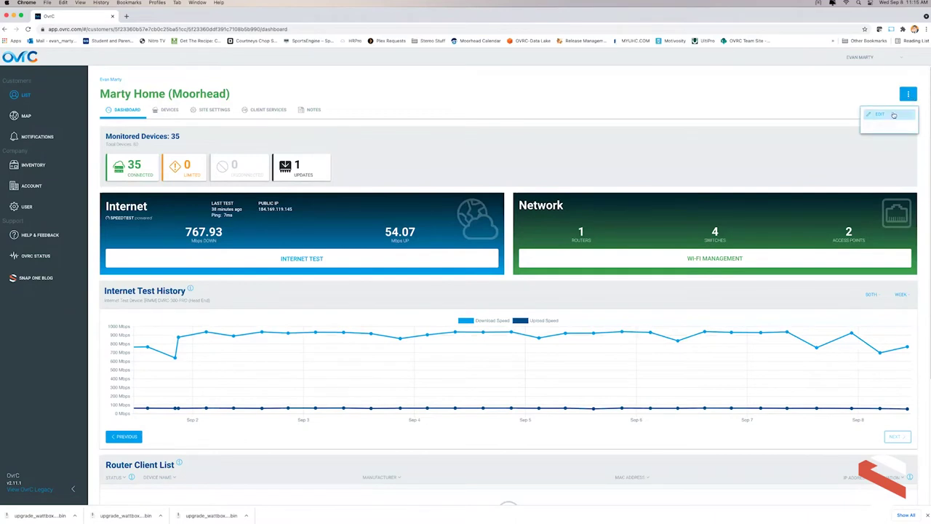
click(892, 115)
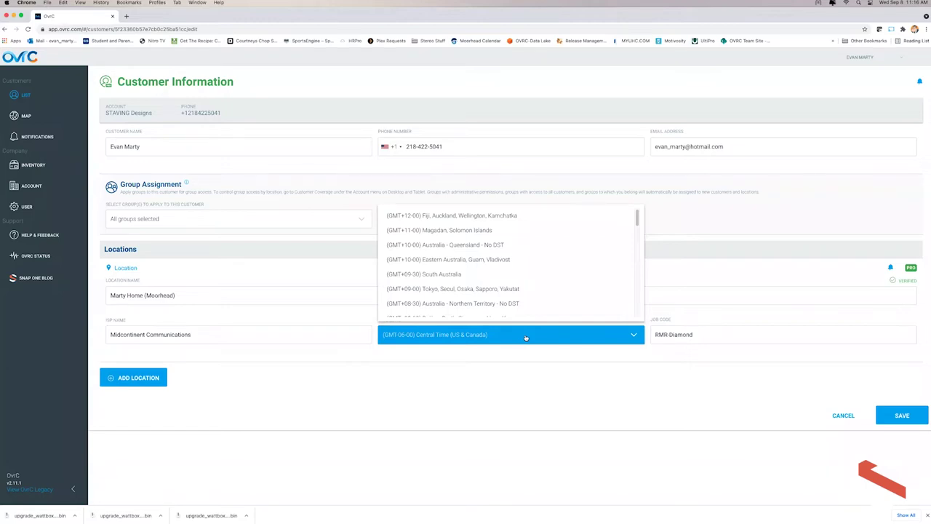
click(531, 380)
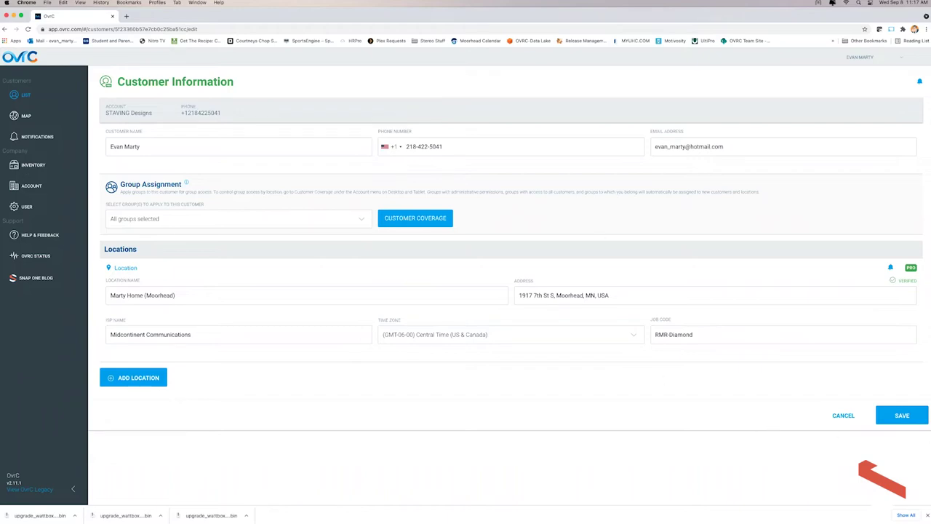
Search the customer list by the job code text "RMR"
click(29, 96)
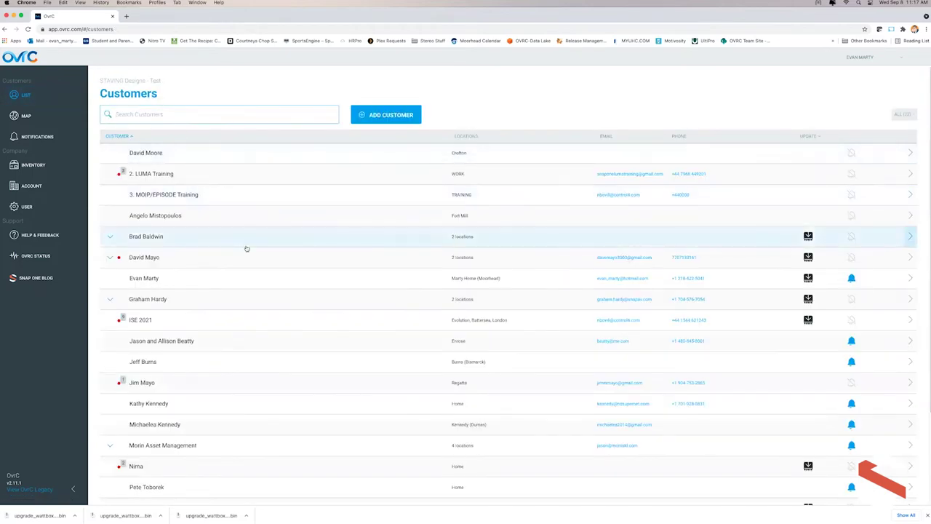
text(RMR)
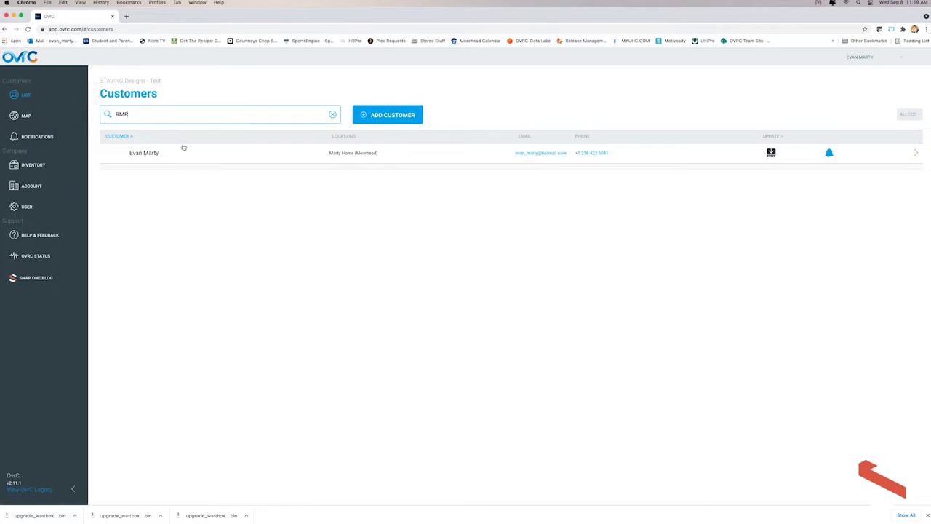
click(240, 264)
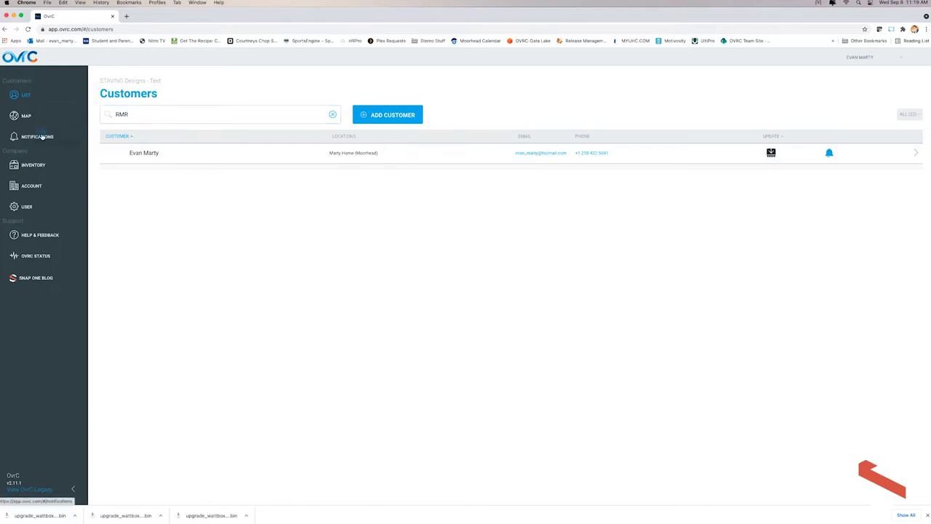
Expand the status history of the Sep 07 Amazon Blink and the KM C258 entries in the notifications
click(42, 136)
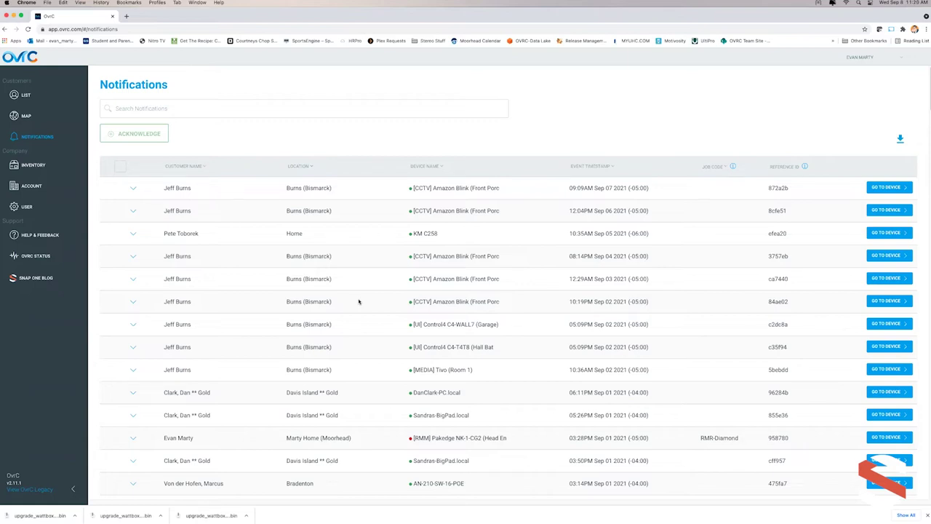
click(134, 189)
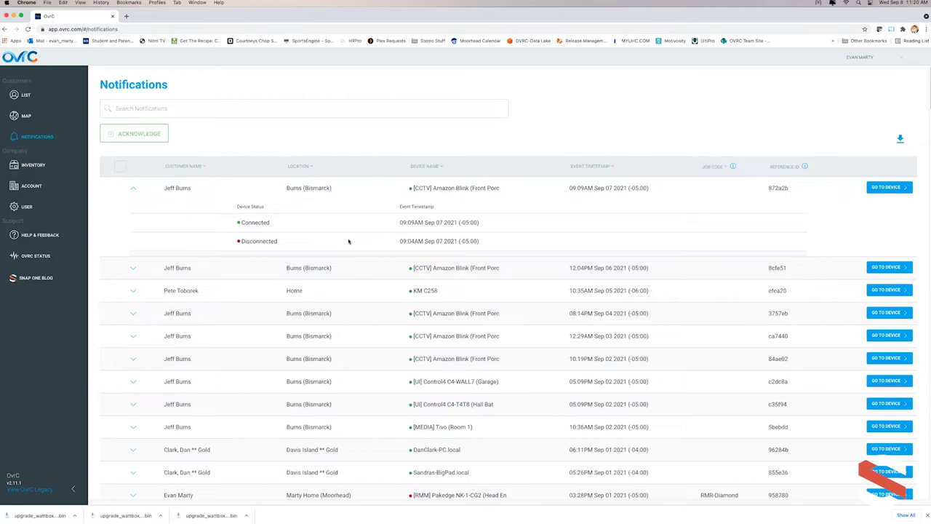
click(133, 290)
scroll(204, 303, down, 3)
scroll(203, 308, up, 2)
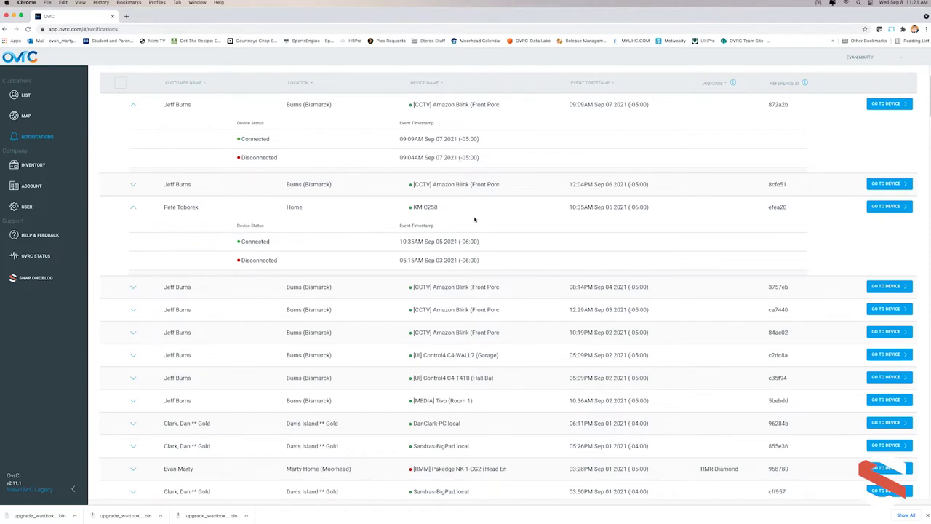
Find the KM C258 device through its customer's Home location and open its details
click(25, 94)
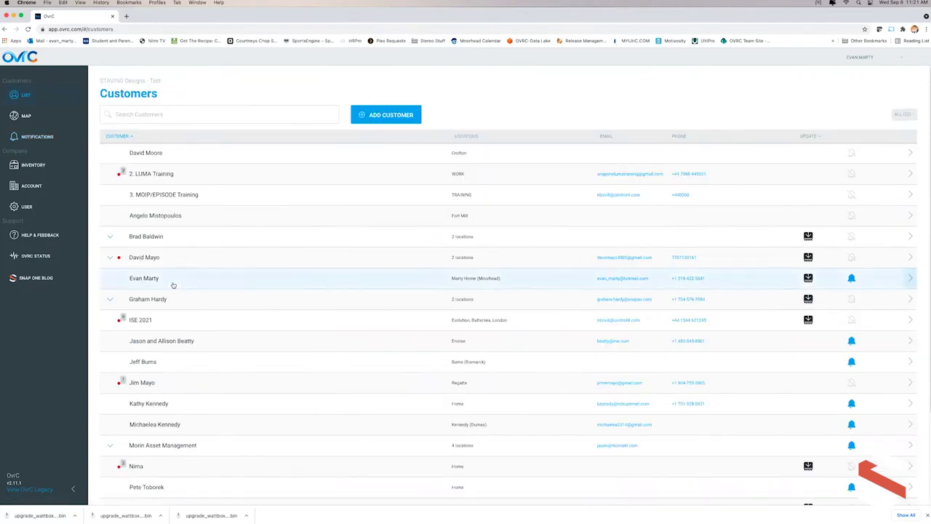
scroll(174, 286, down, 2)
click(156, 372)
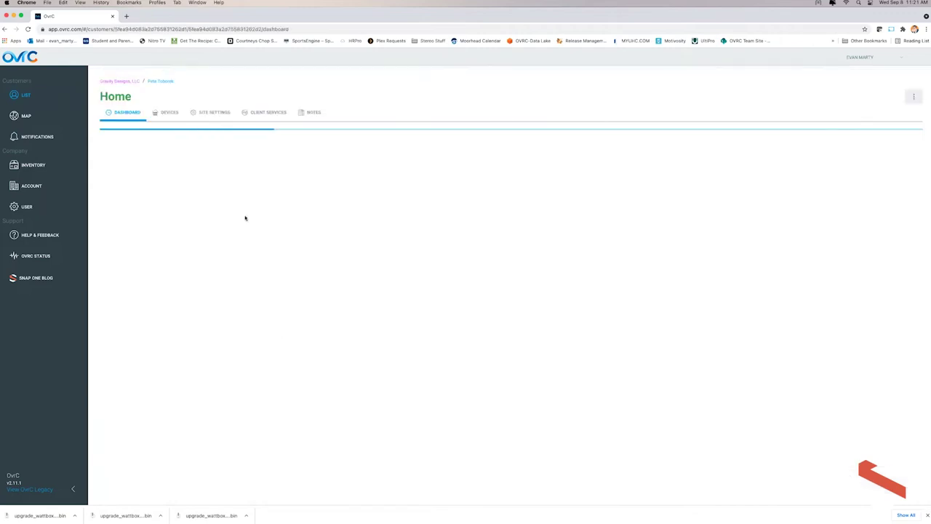
click(168, 114)
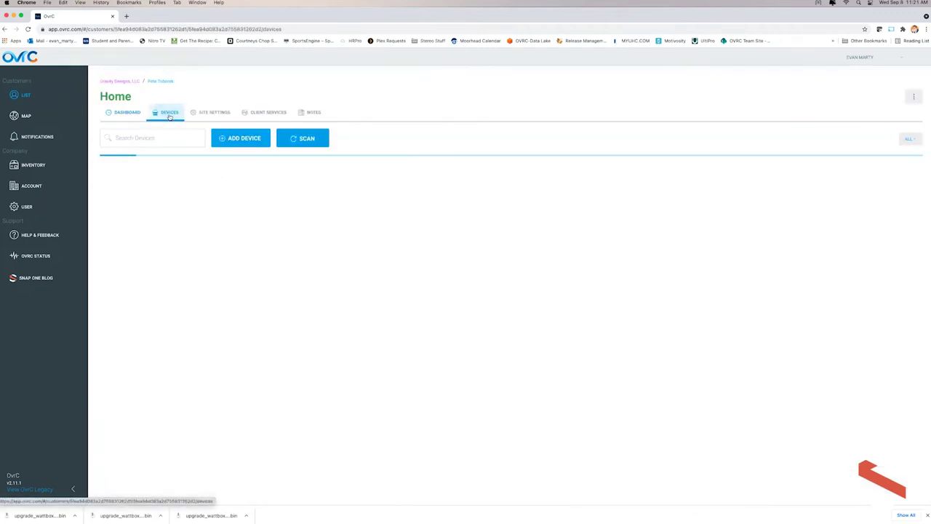
scroll(204, 254, down, 5)
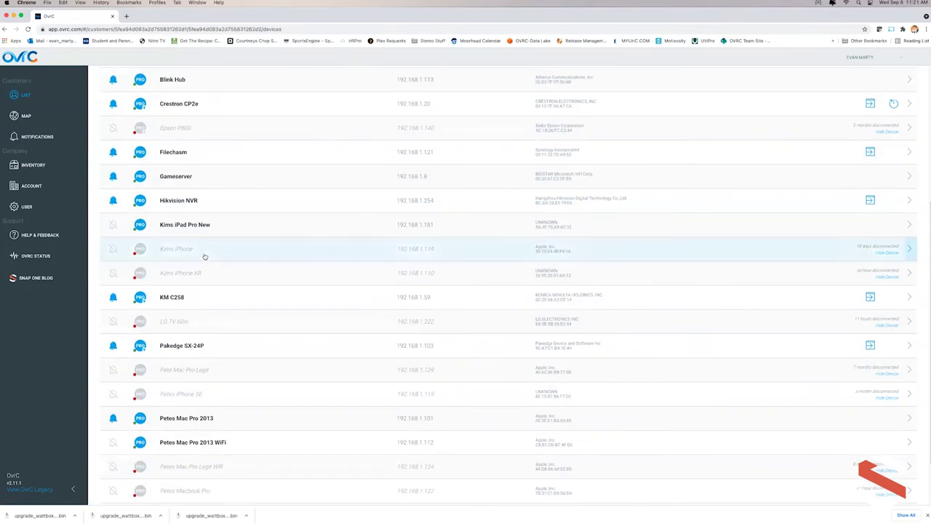
click(203, 298)
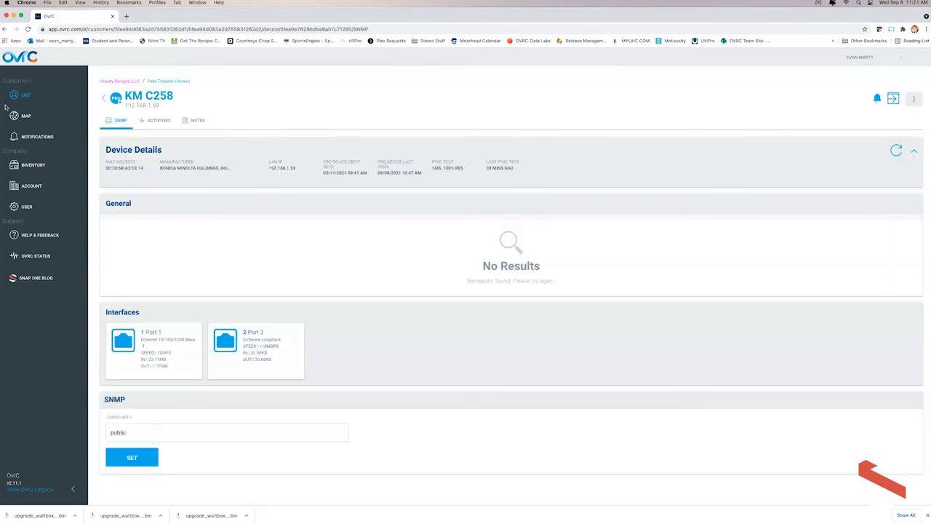
Expand the KM C258 notification and go straight to its device page
click(37, 140)
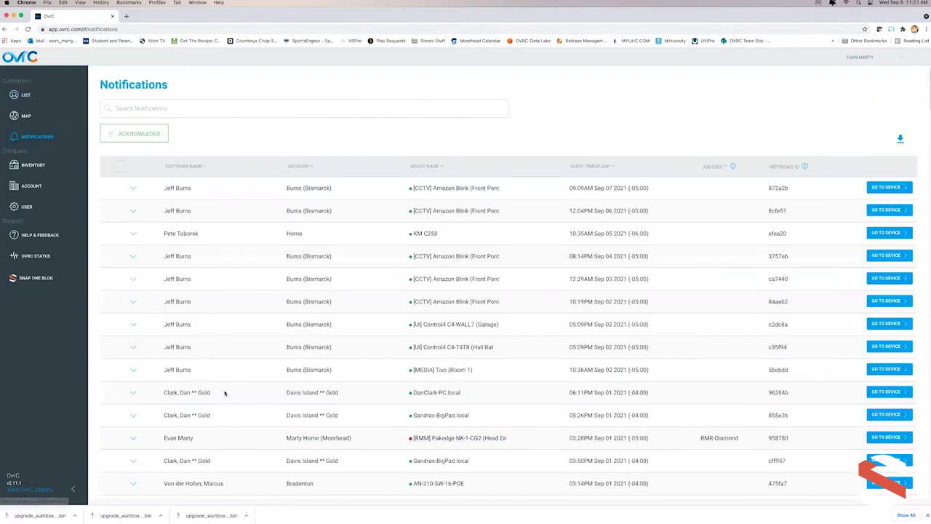
click(133, 235)
click(887, 232)
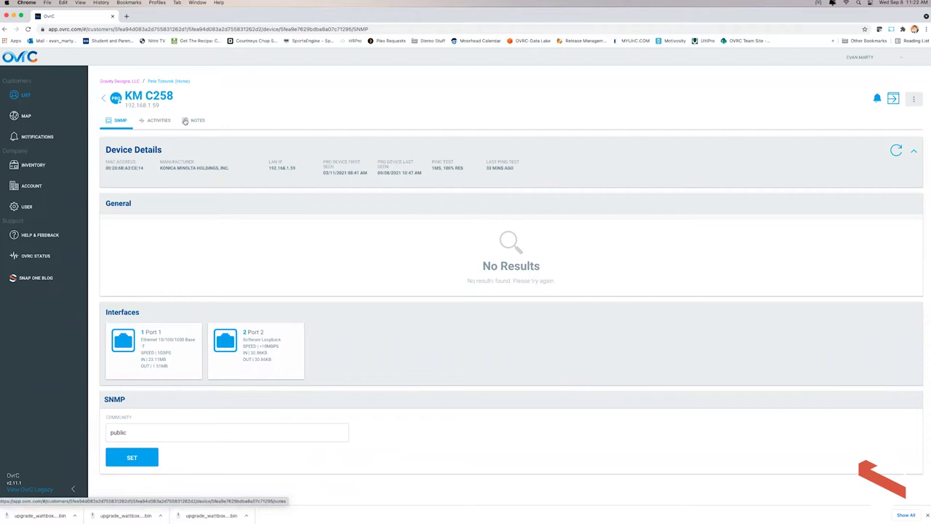
Review the KM C258 activity history and return to the notifications list
click(159, 121)
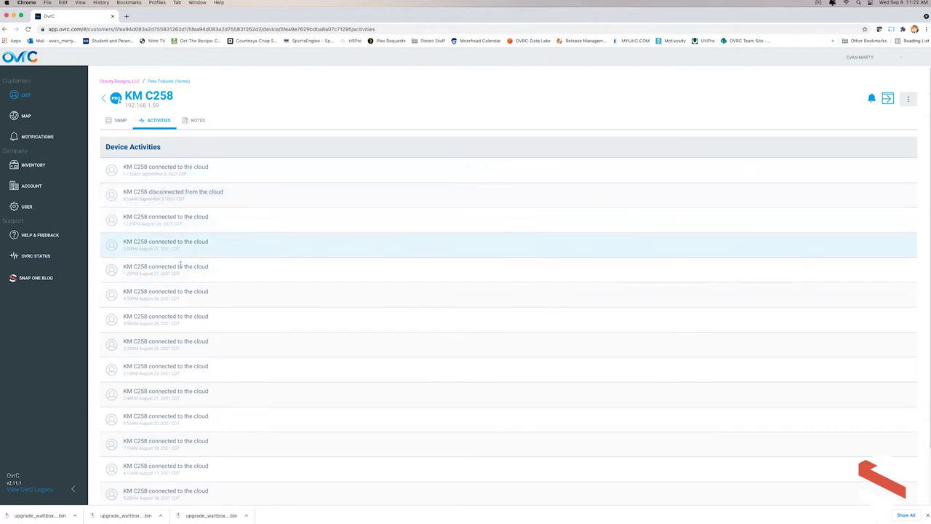
scroll(197, 333, down, 3)
scroll(197, 332, up, 3)
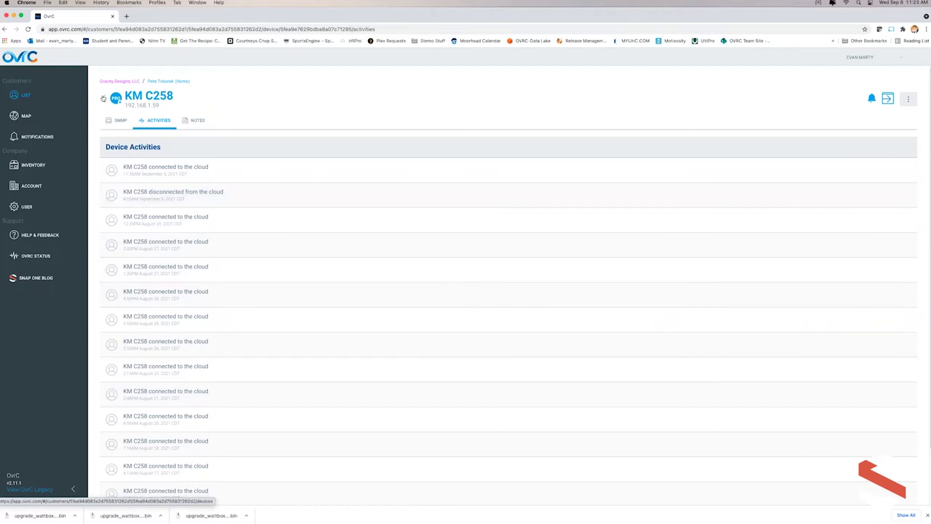
click(36, 138)
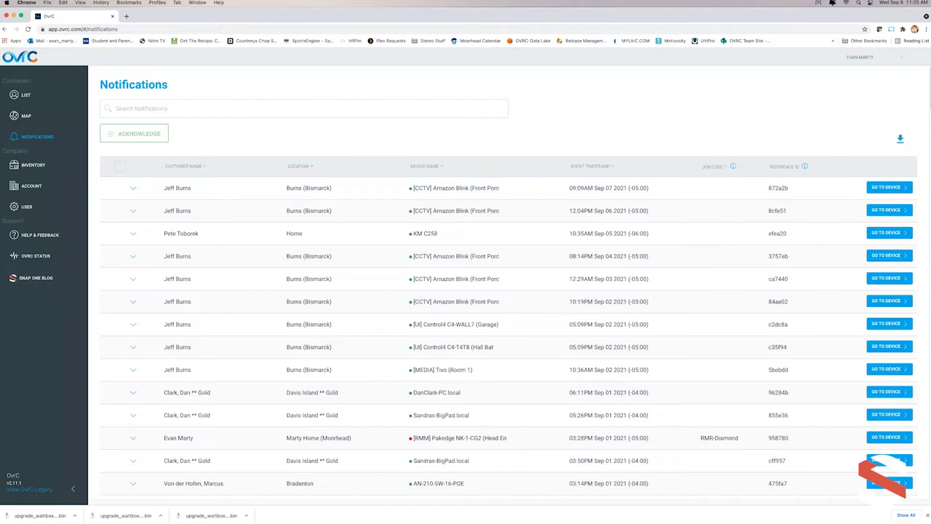
Open the Moorhead home location from the customer list and bring up its back yard Luma LUM-510-BUL camera's details
click(25, 94)
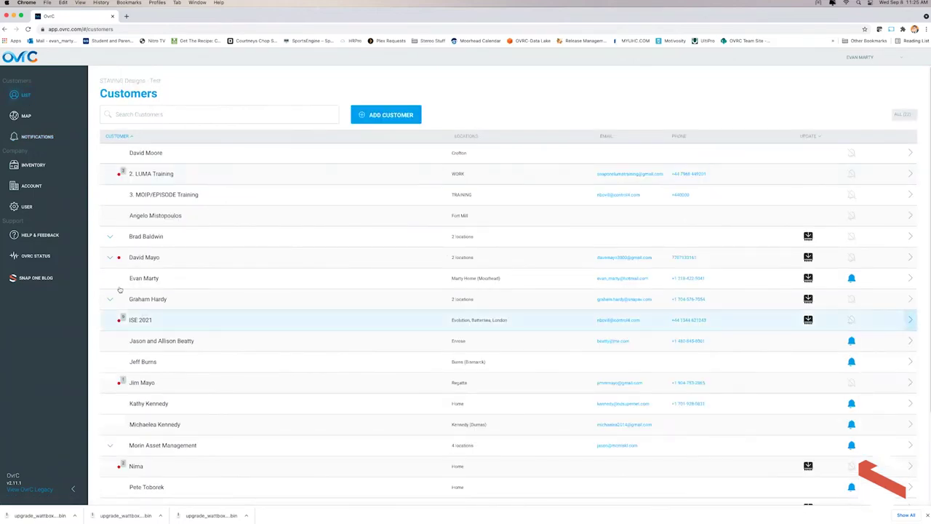
click(150, 278)
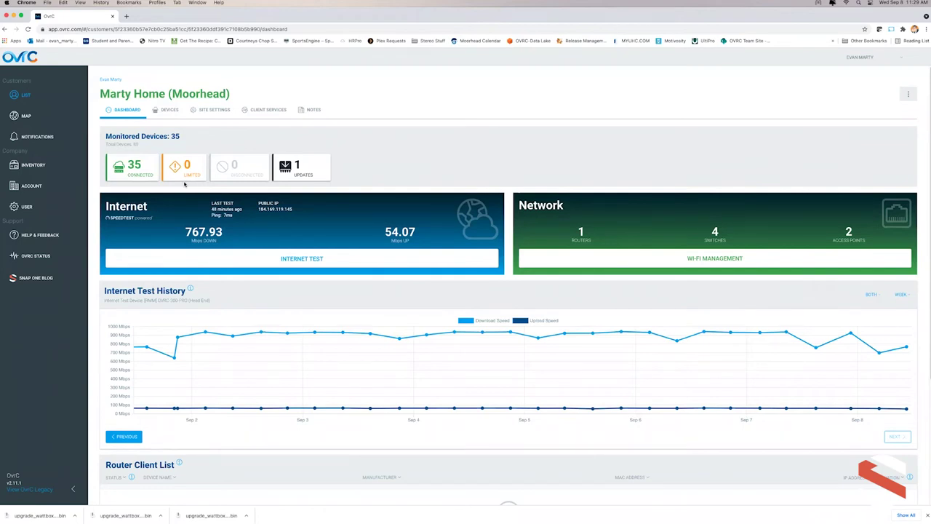
click(166, 110)
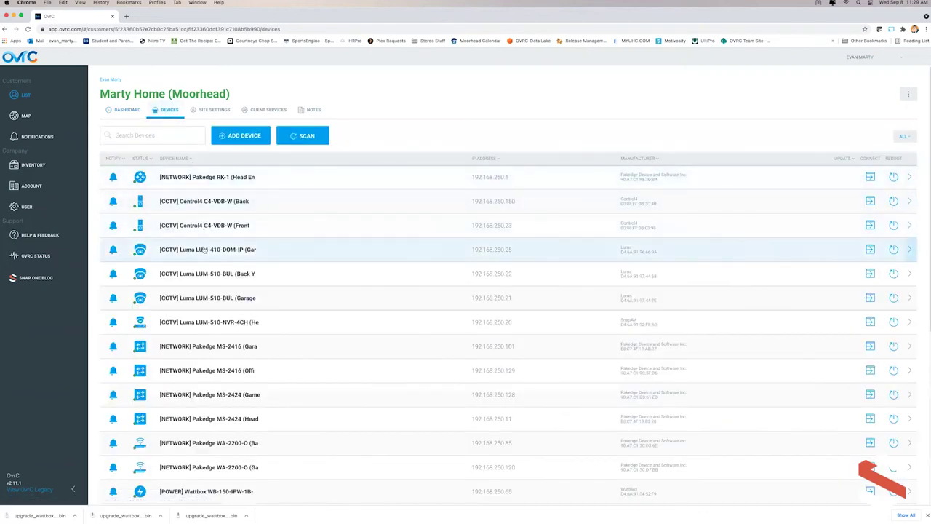
click(210, 275)
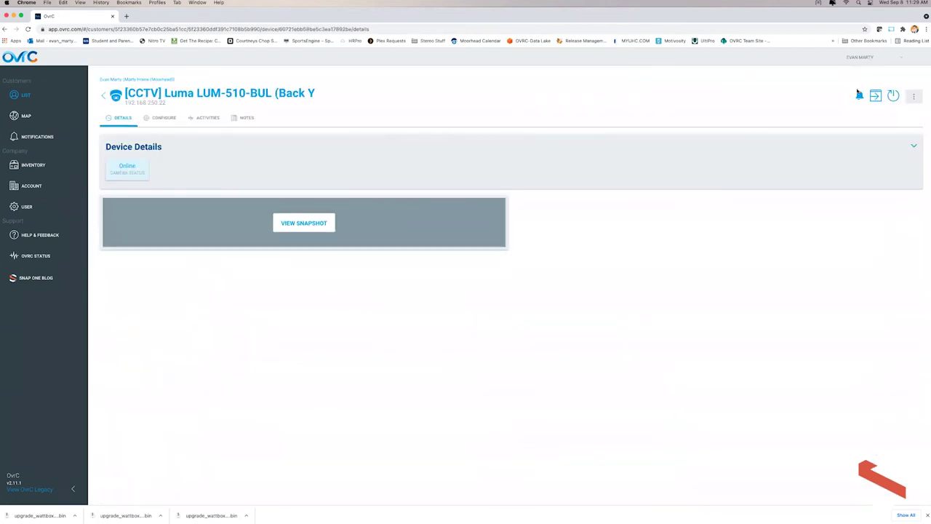
Connect to the camera's local web interface over HTTP port 80, and return to the location's dashboard in OvrC
click(877, 97)
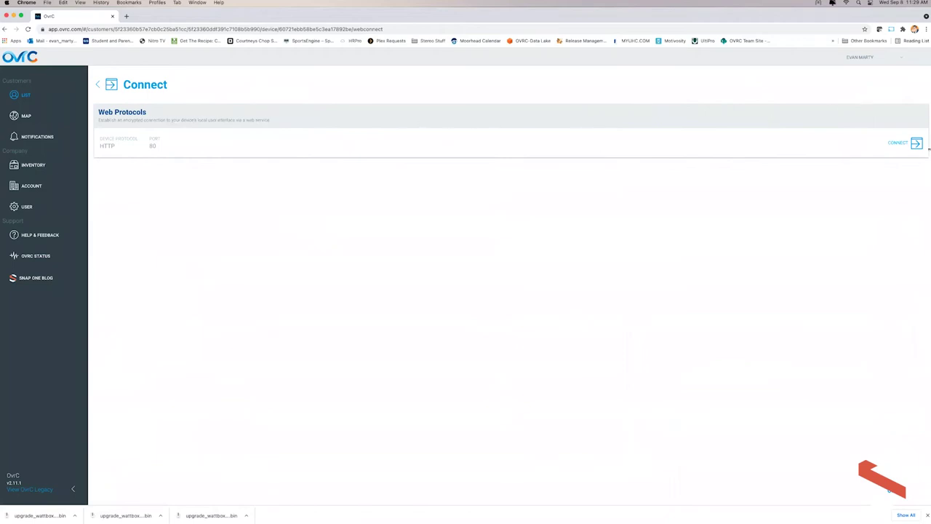
click(917, 145)
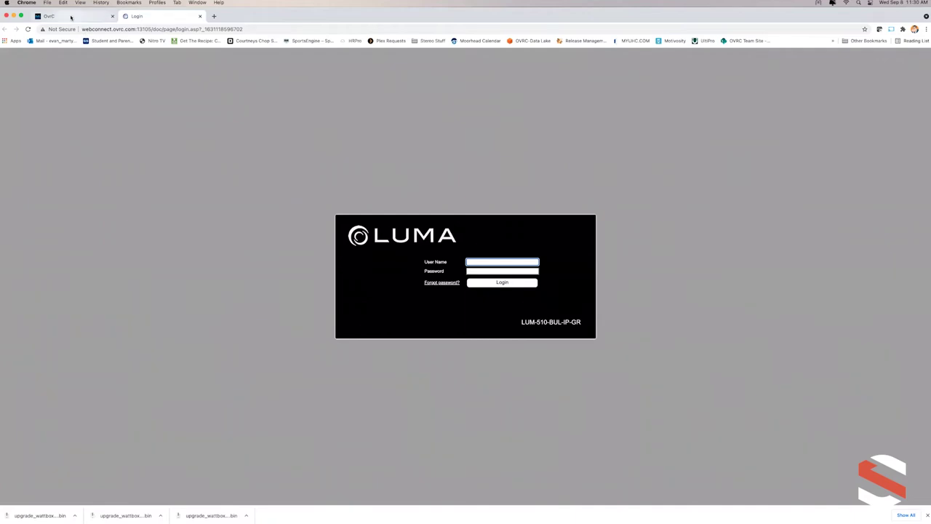
click(70, 15)
click(98, 85)
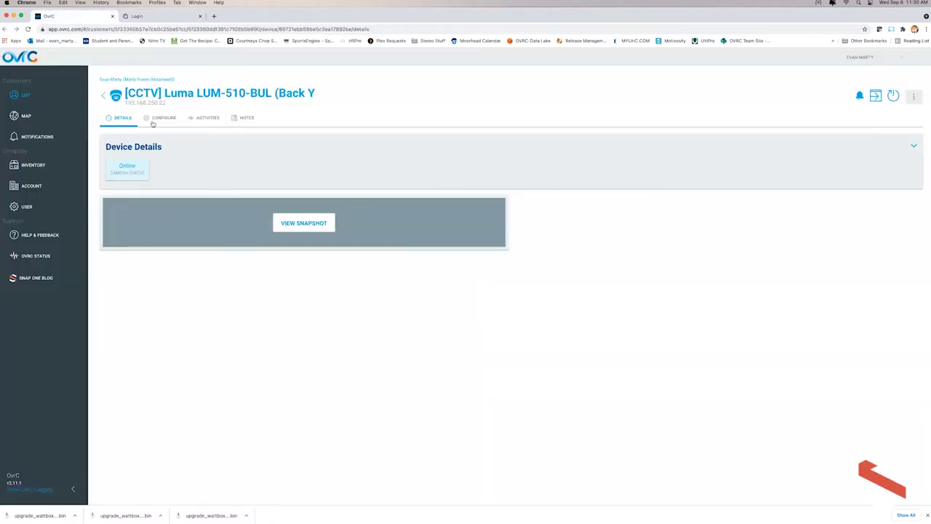
click(102, 99)
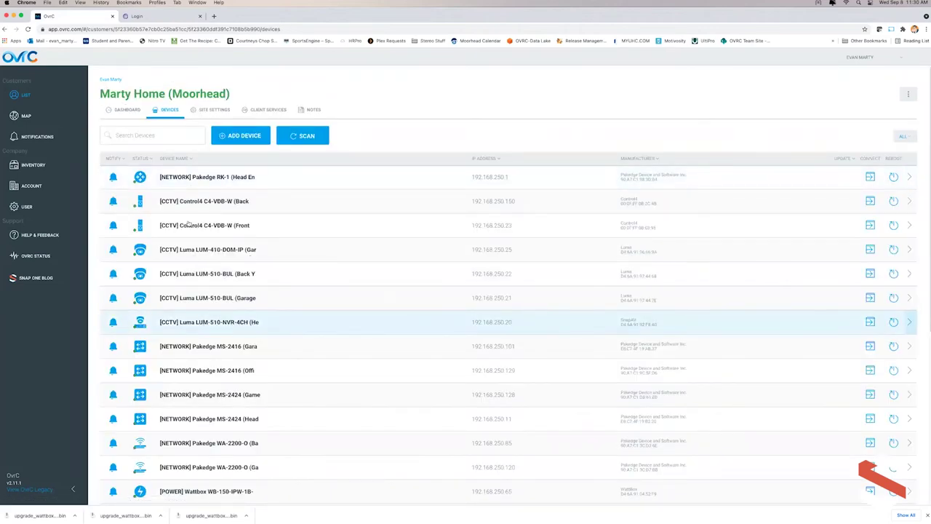
click(129, 109)
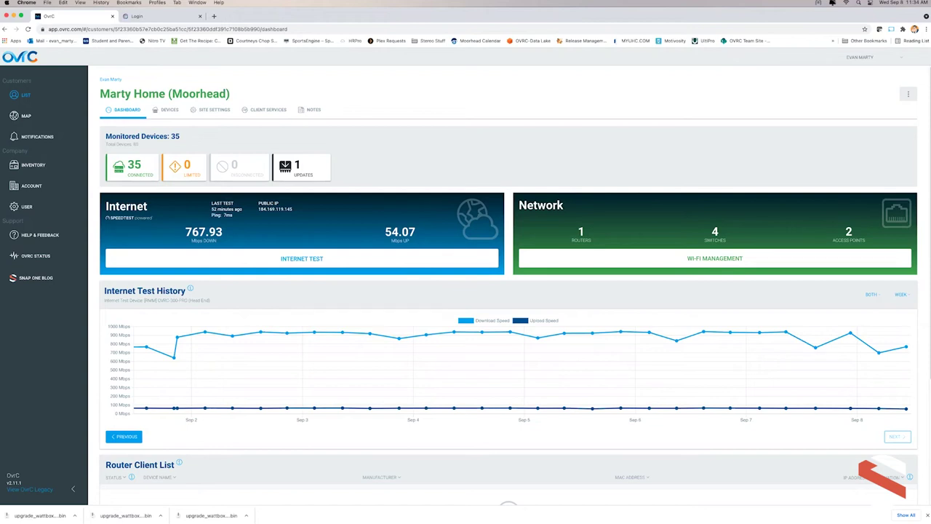
Reopen the Moorhead location from the customer list and examine the notification and status indicators across its full device list
click(25, 96)
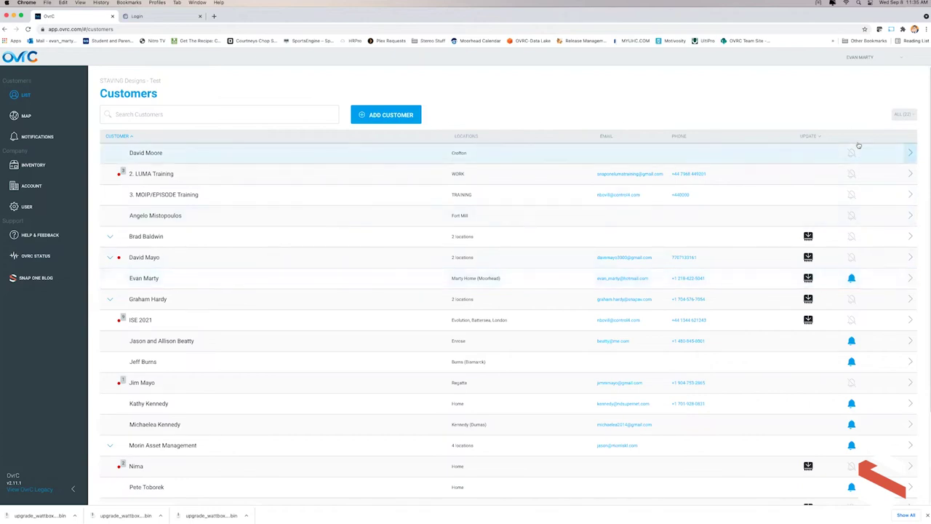
click(140, 279)
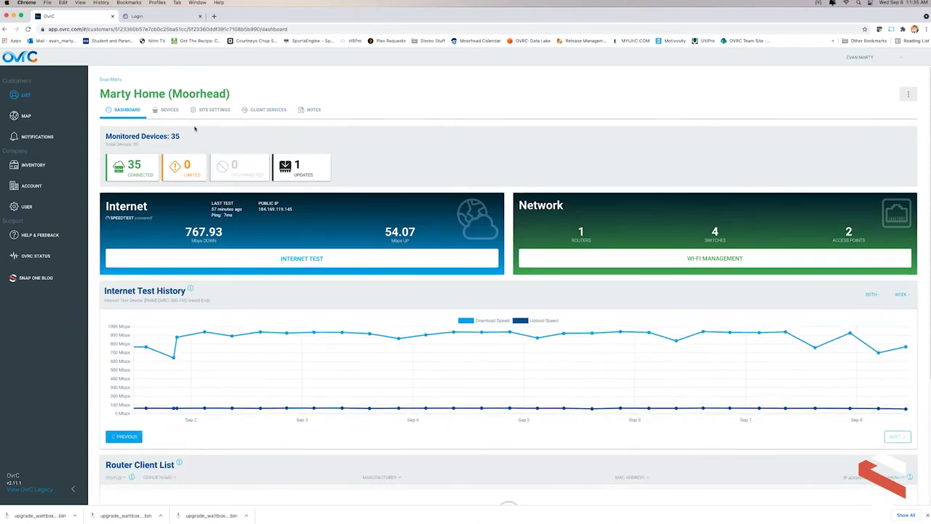
click(167, 110)
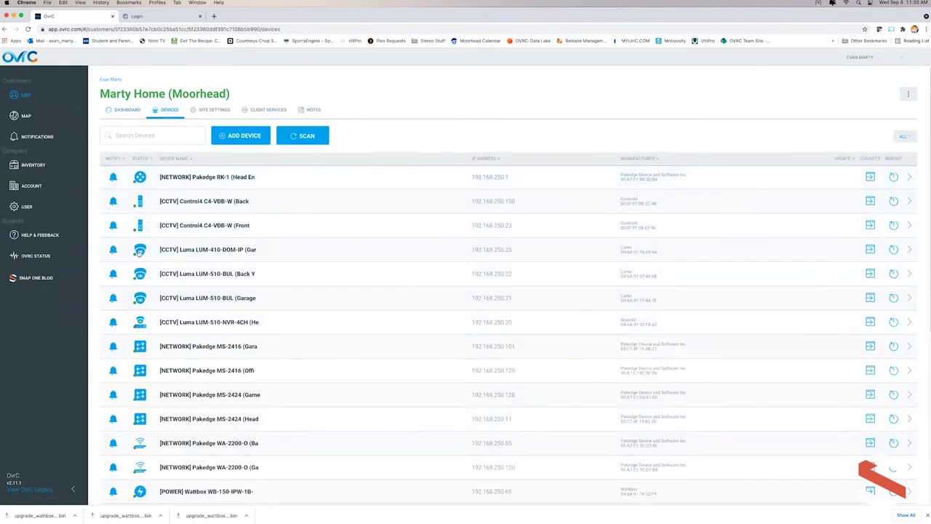
scroll(145, 231, down, 2)
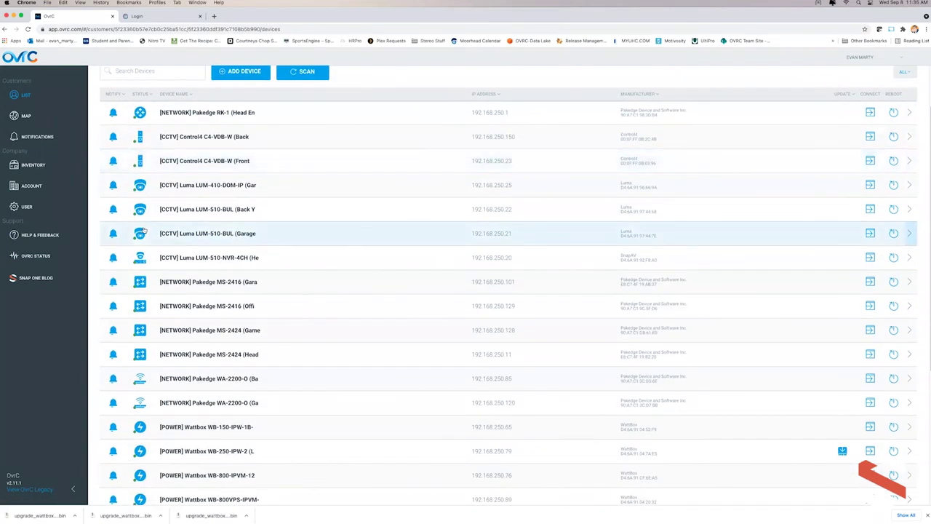
scroll(145, 231, down, 3)
scroll(143, 228, down, 3)
scroll(144, 232, down, 7)
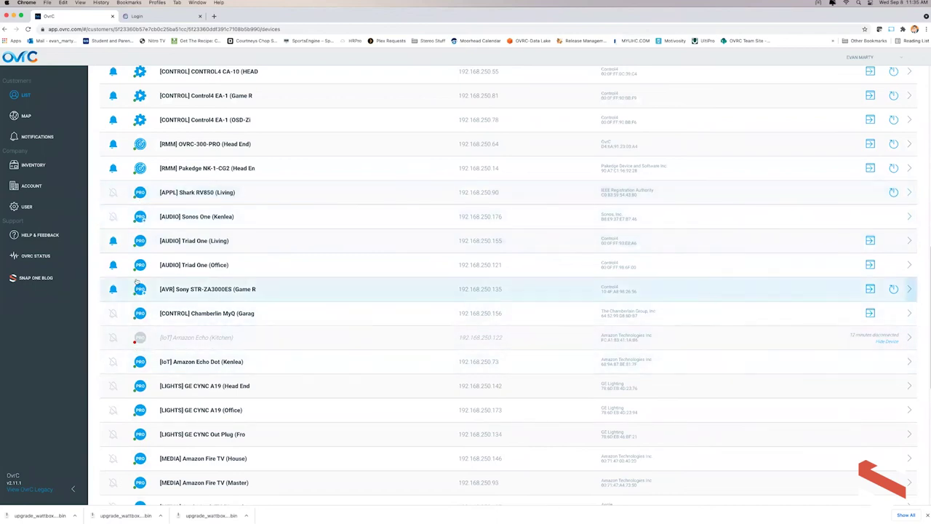
scroll(138, 275, down, 8)
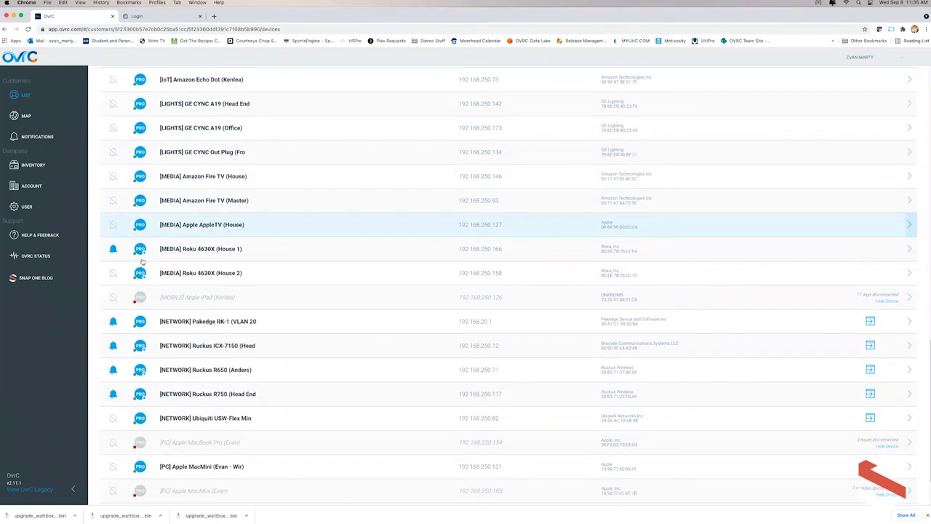
scroll(143, 262, down, 1)
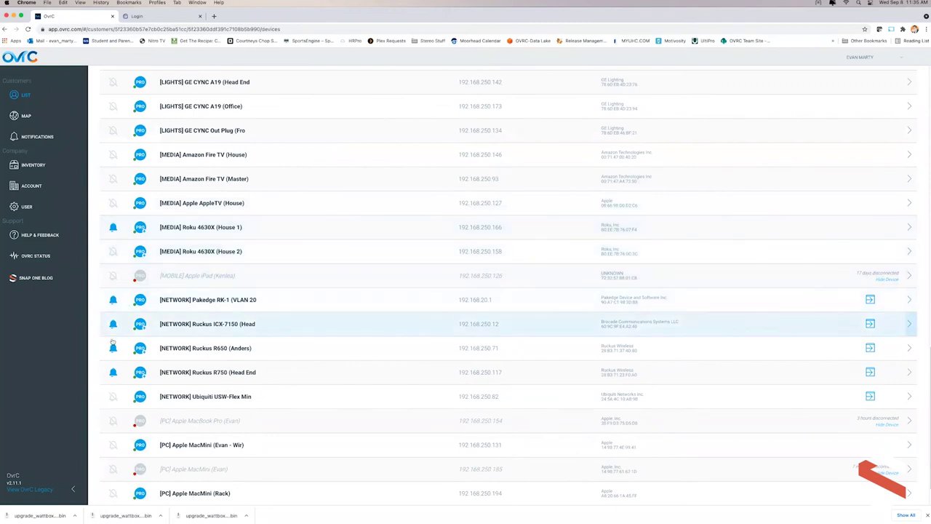
scroll(279, 356, down, 2)
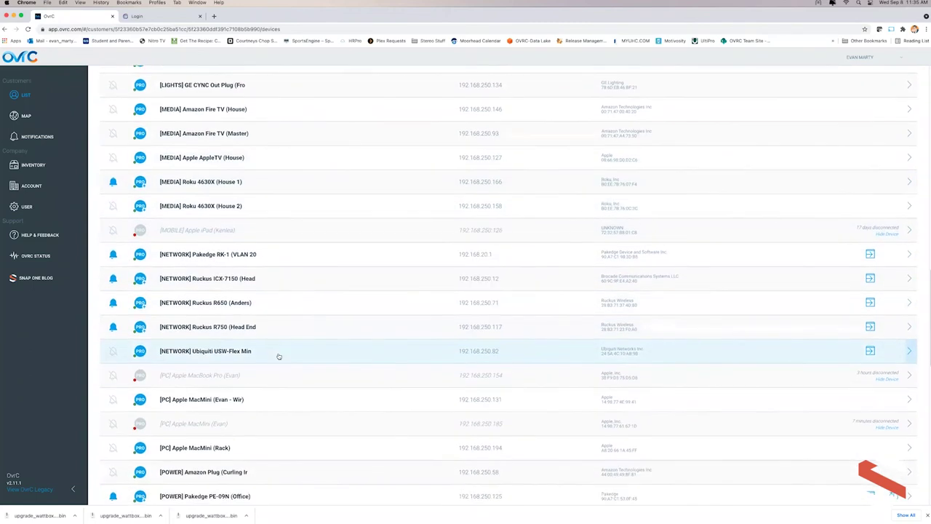
scroll(279, 356, down, 10)
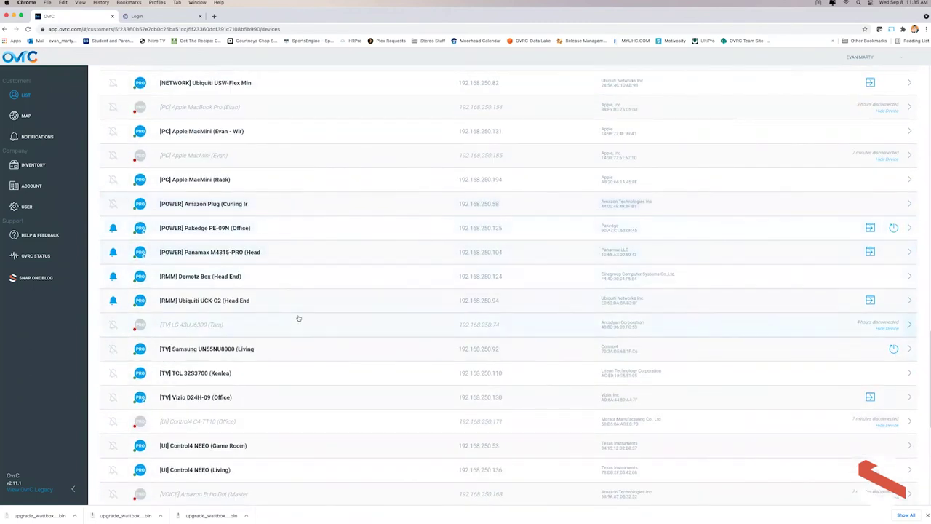
scroll(287, 304, down, 4)
scroll(286, 300, up, 20)
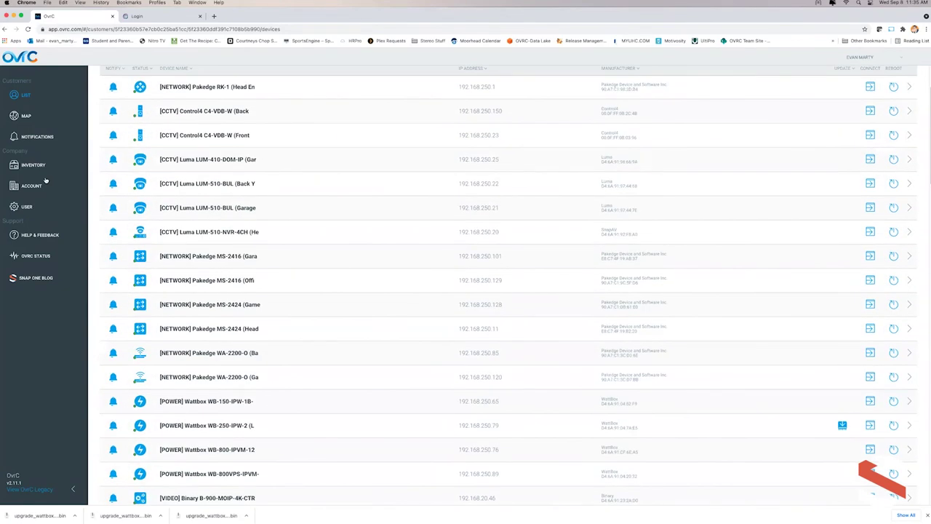
Turn off Receive Limited Device Events in the user's global notification settings, leaving Enable Notifications on
click(27, 207)
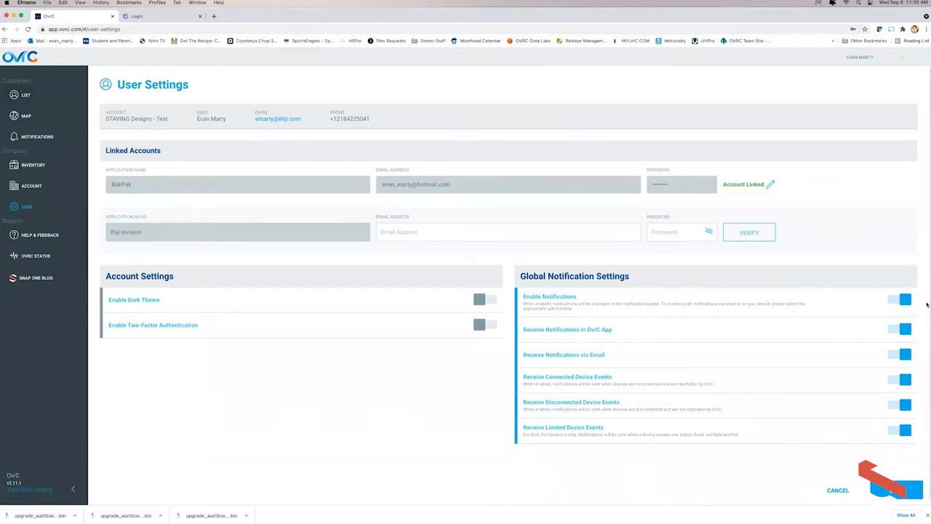
click(899, 301)
click(900, 302)
scroll(852, 362, down, 1)
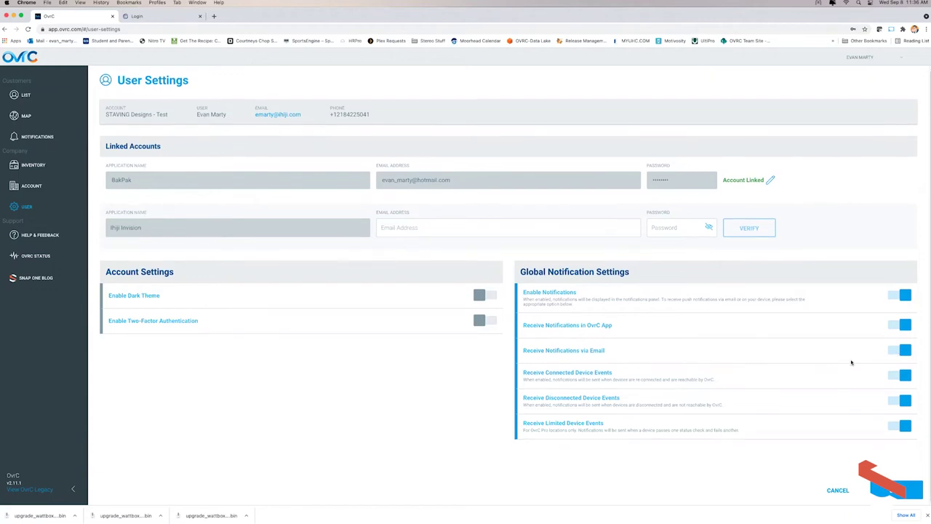
click(898, 424)
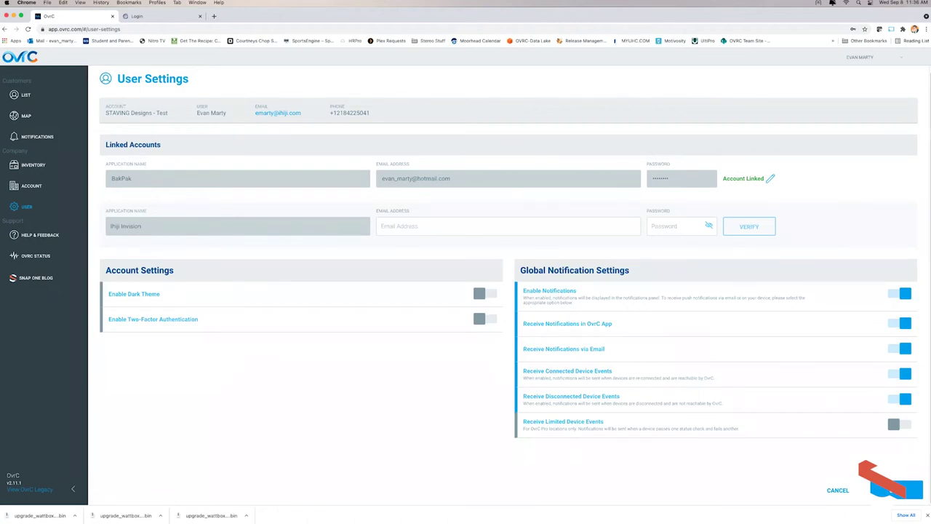
View the Shark RV850 (Living) device details from the Moorhead location's devices and return to the device list
click(27, 97)
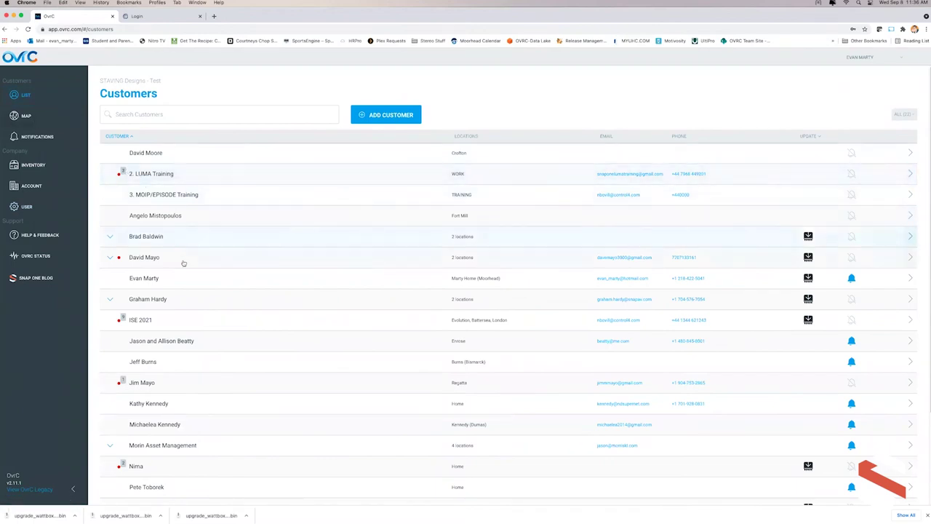
click(150, 277)
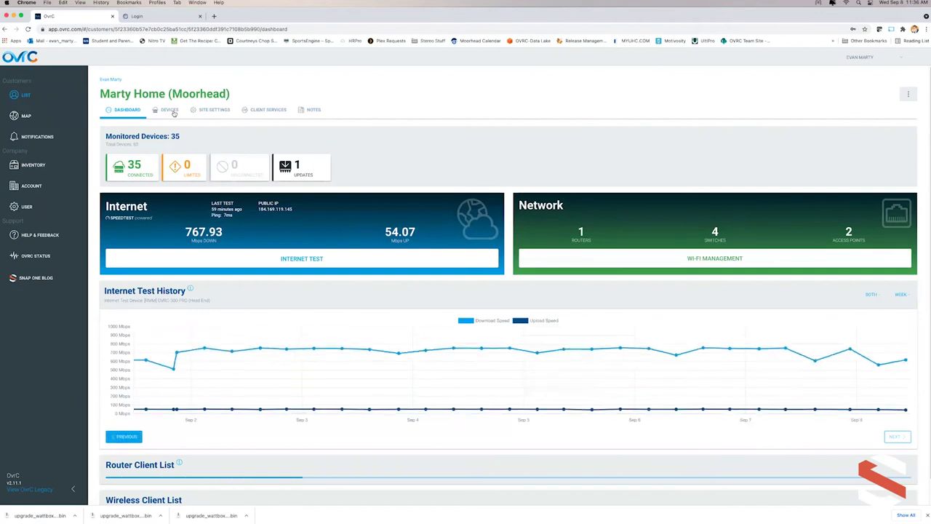
click(169, 110)
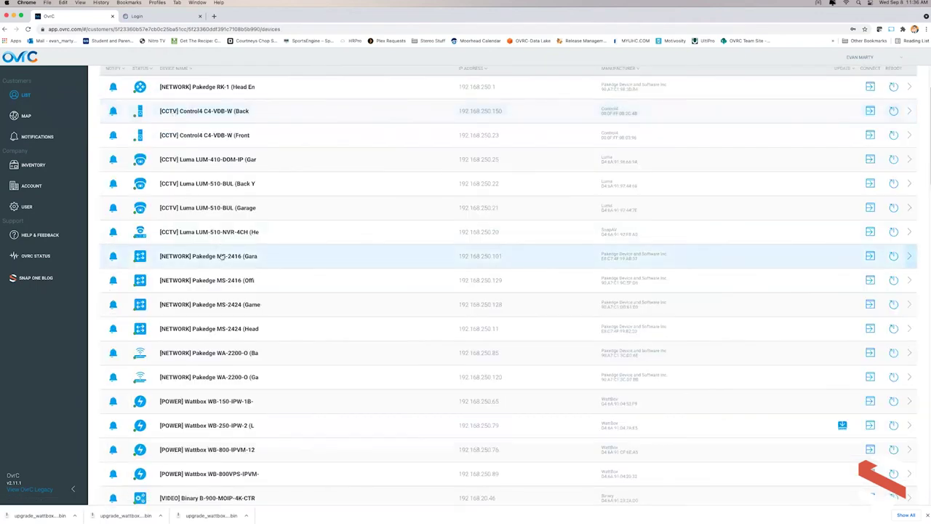
scroll(222, 257, down, 5)
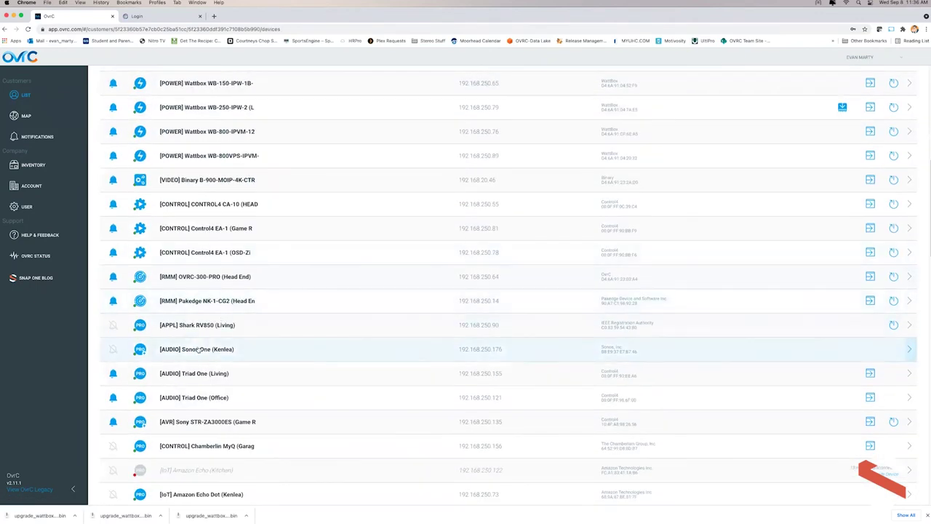
click(203, 326)
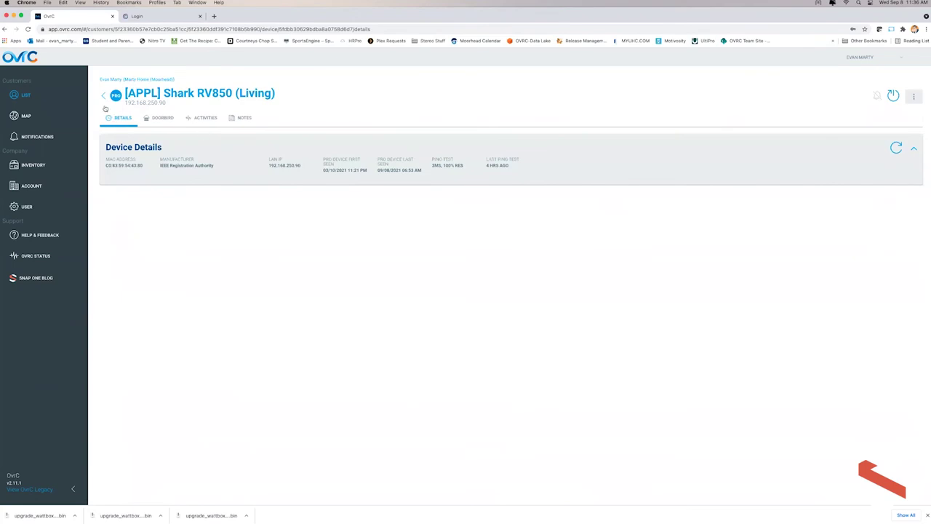
click(104, 96)
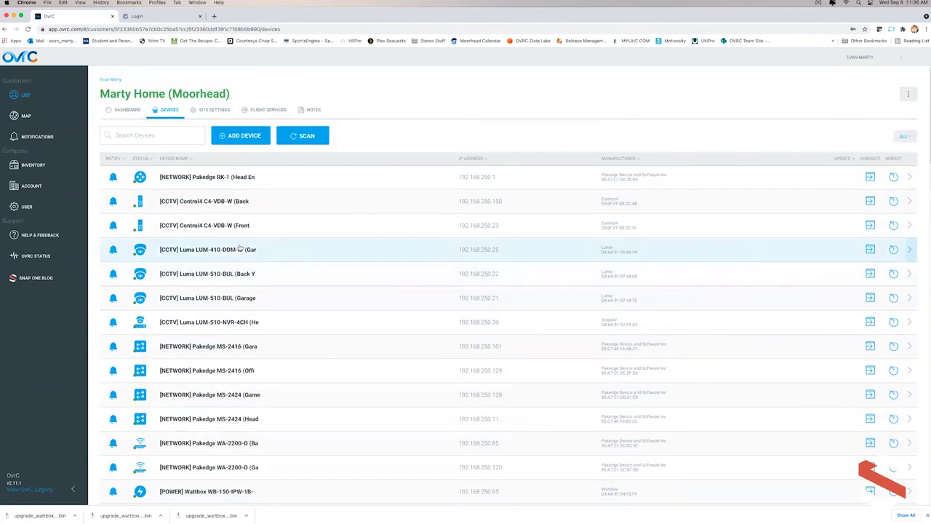
Open the Network Ports Scanned configuration in the Moorhead location's site settings and review the default ports
click(216, 110)
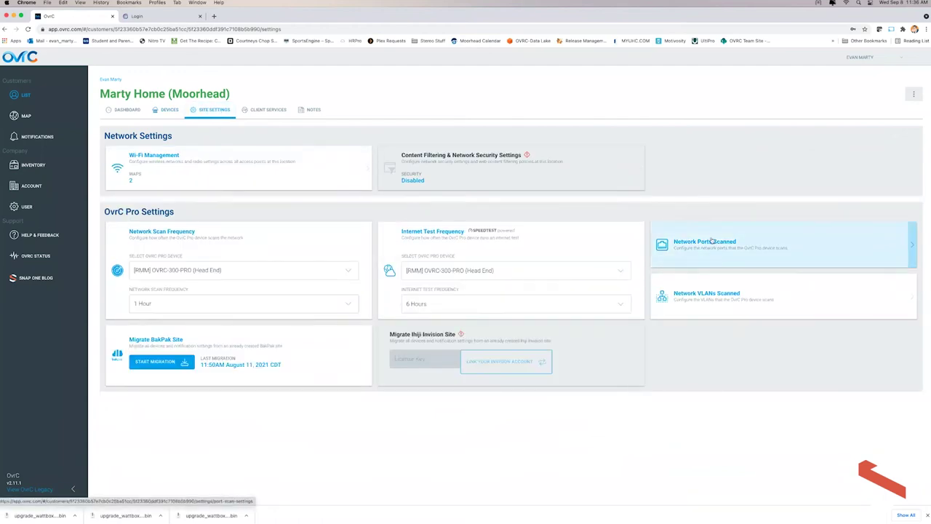
click(712, 241)
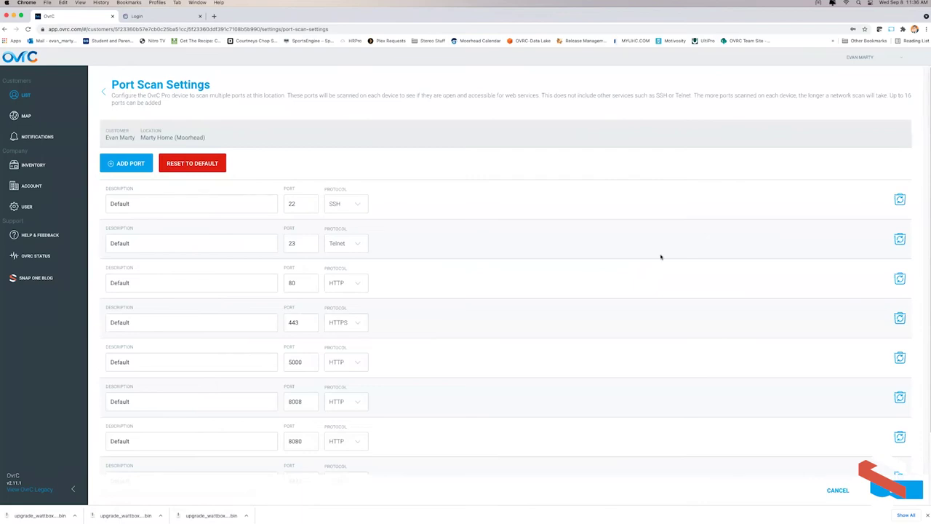
scroll(569, 273, down, 2)
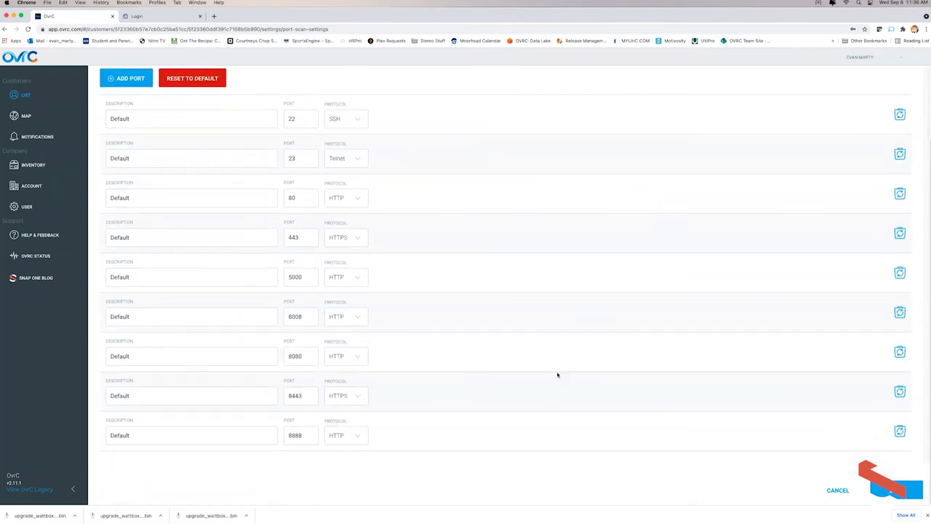
scroll(443, 338, up, 2)
Add a blank port entry to the location's port scan settings
click(124, 161)
scroll(160, 191, down, 2)
scroll(184, 227, down, 2)
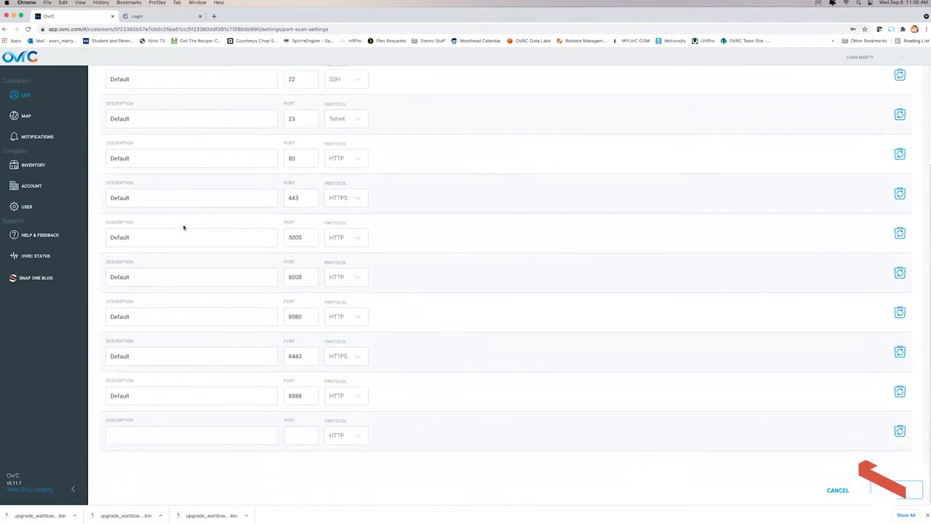
click(172, 437)
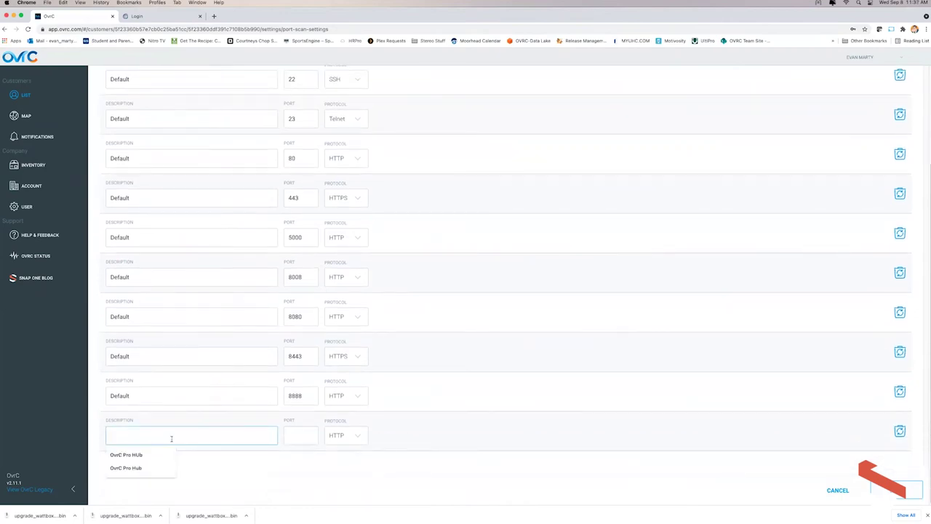
text(4195)
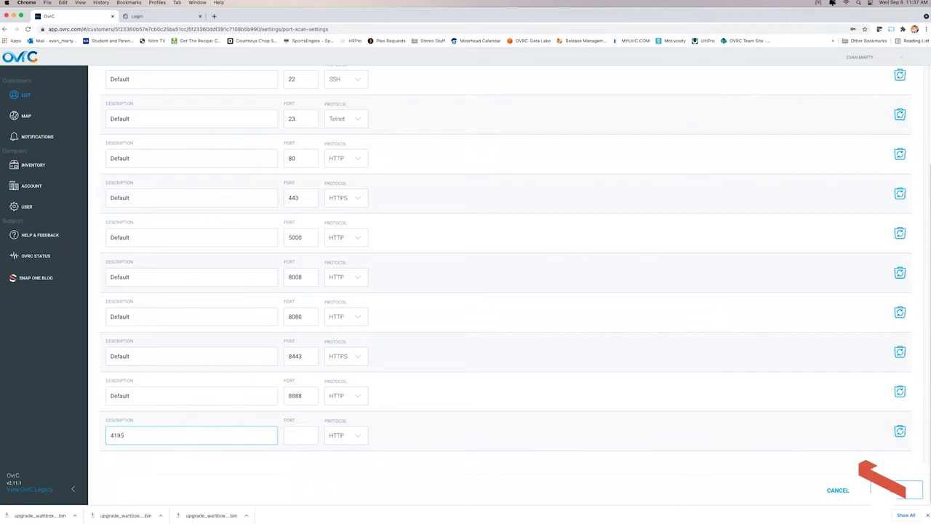
key(BackSpace)
text(75)
key(BackSpace)
text(95)
Describe the new port scan entry as Crestron and set its port to 41795
drag(149, 440, 67, 437)
text(Crestron)
click(314, 436)
text(41795)
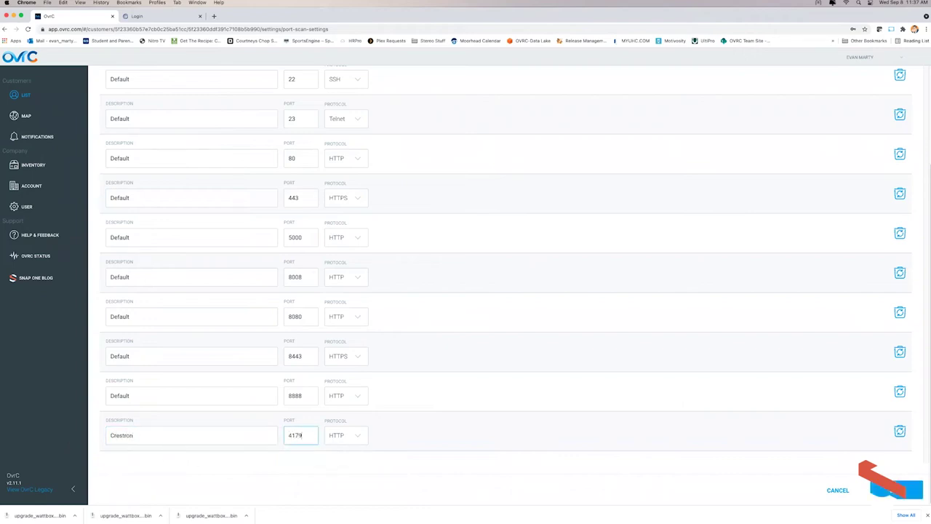
Save the port scan settings and open the Moorhead location's device list
click(896, 490)
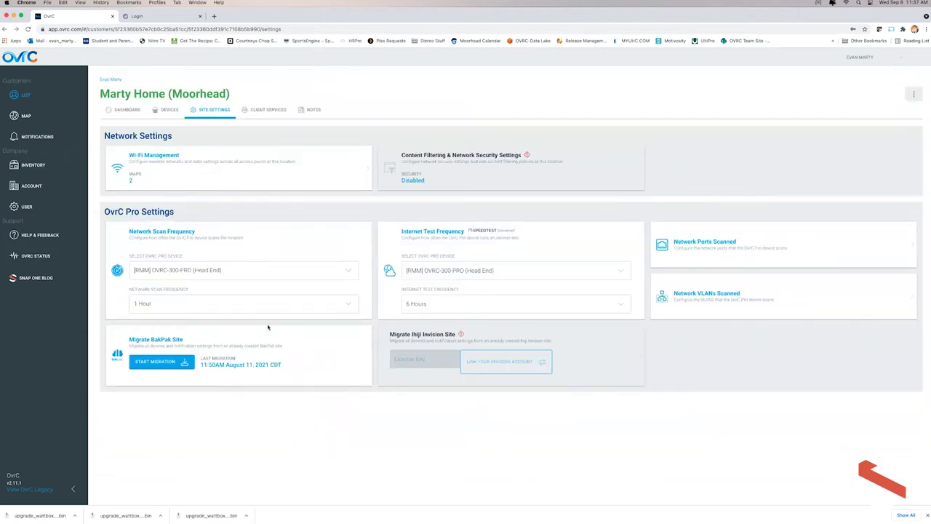
click(125, 110)
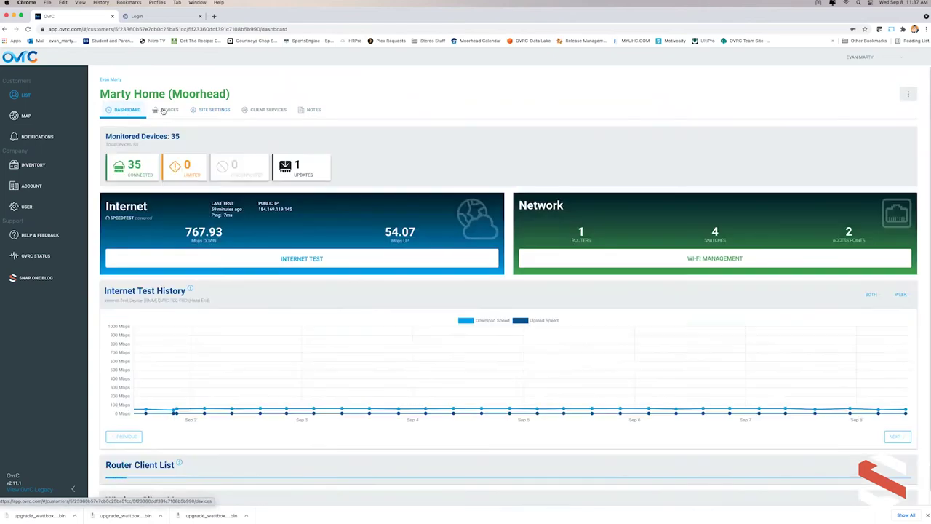
click(165, 109)
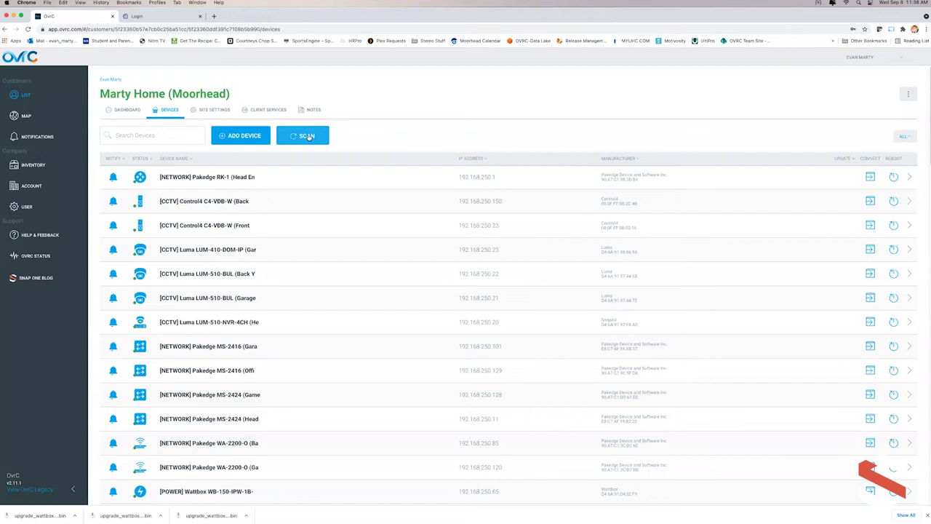
Reopen the Moorhead location's Network Ports Scanned configuration and review the listed ports
click(216, 112)
click(738, 247)
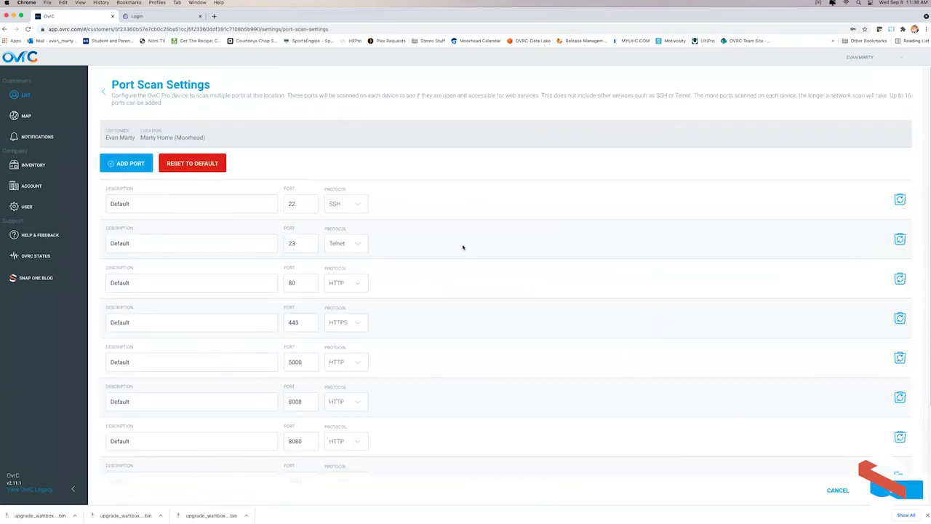
scroll(464, 247, down, 3)
scroll(465, 249, up, 3)
Return to the customer list, reopen the Moorhead location and view its devices
click(33, 97)
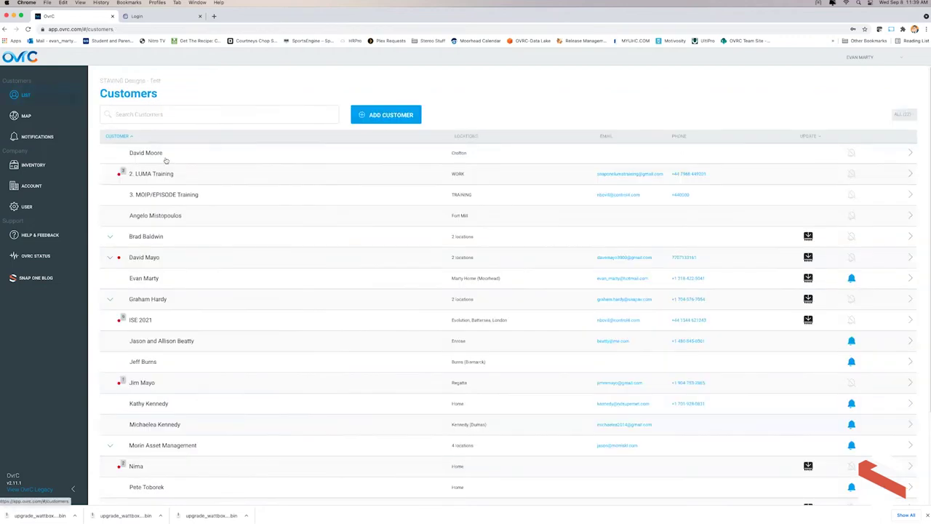
click(144, 279)
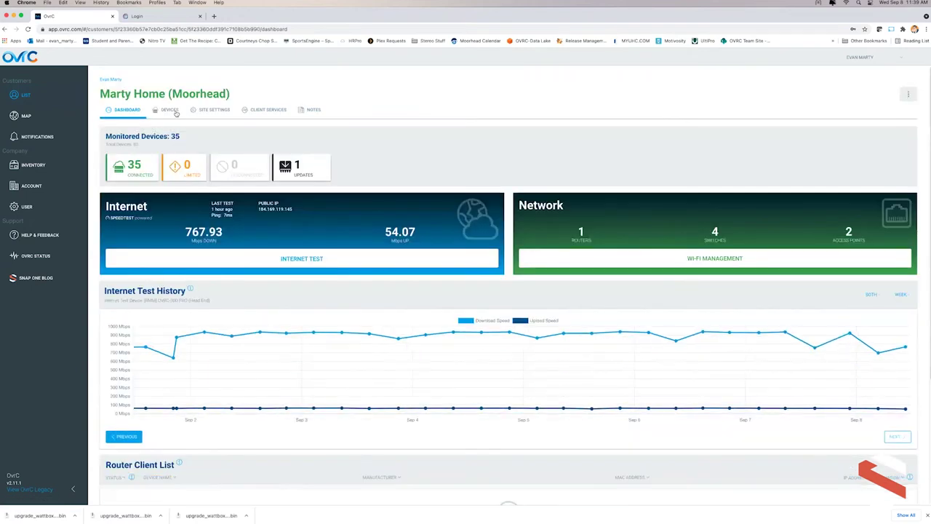
click(170, 109)
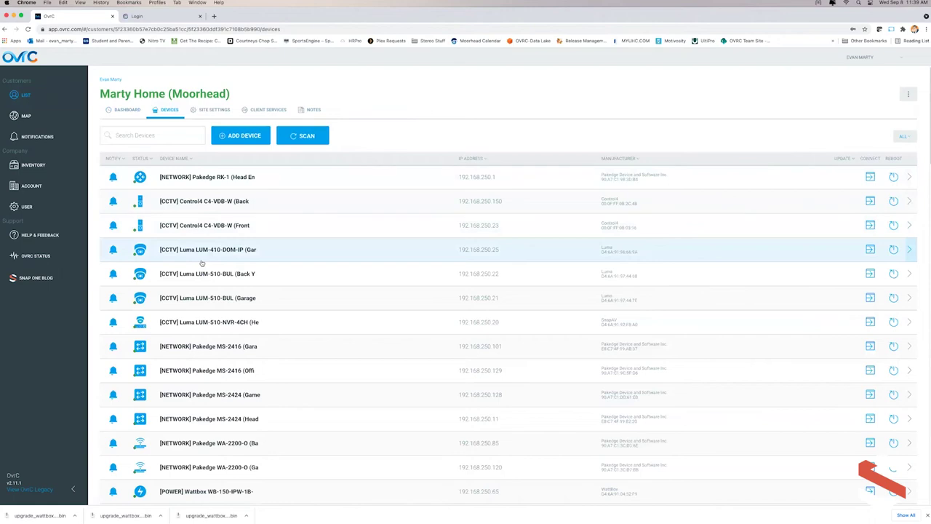
scroll(201, 264, down, 1)
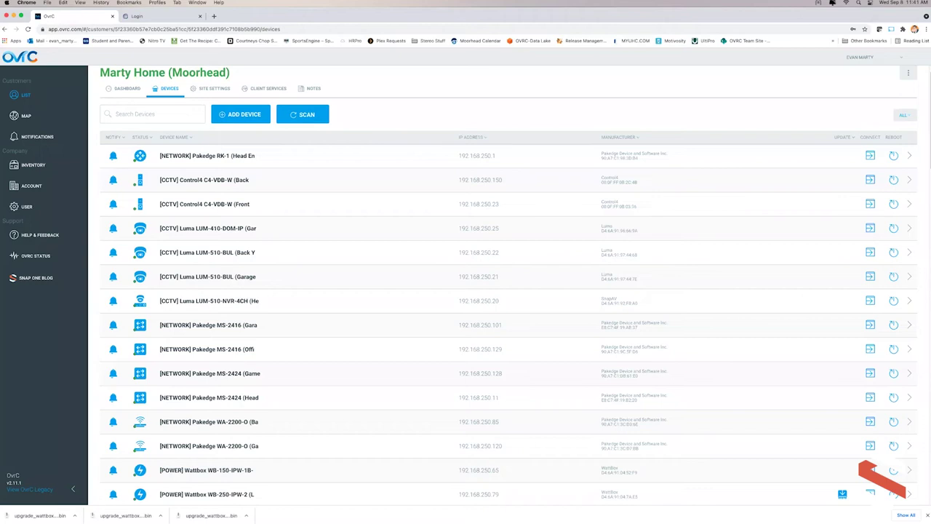
View the notifications list and sign out of the current account
click(45, 136)
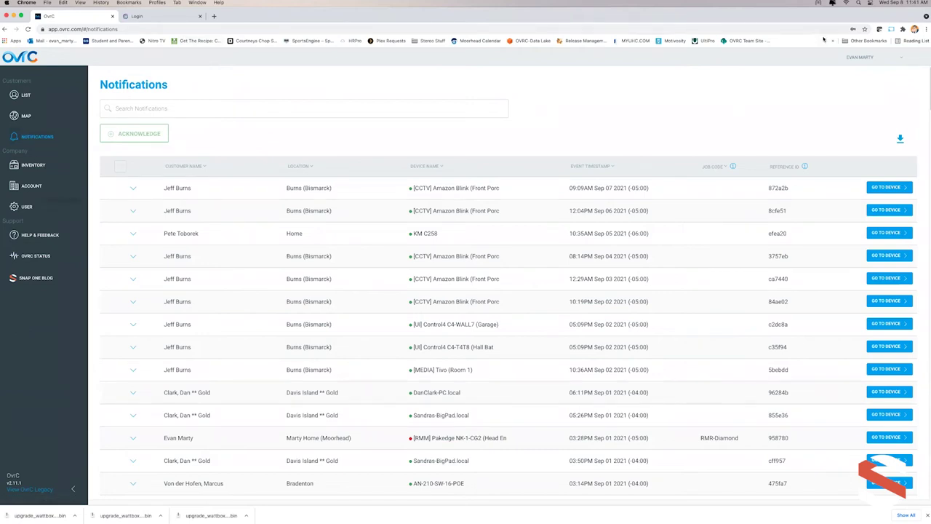
click(861, 57)
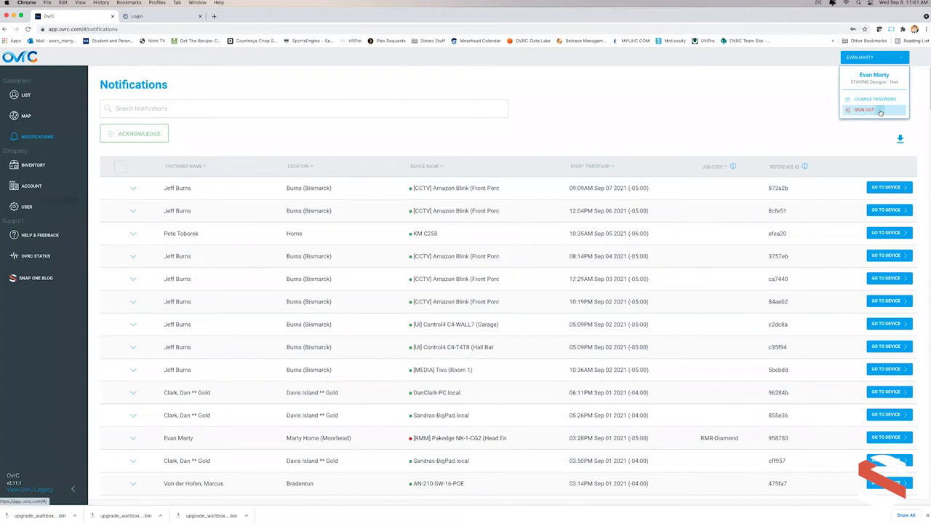
click(864, 109)
Sign in to the demo account using its saved email and password
click(431, 111)
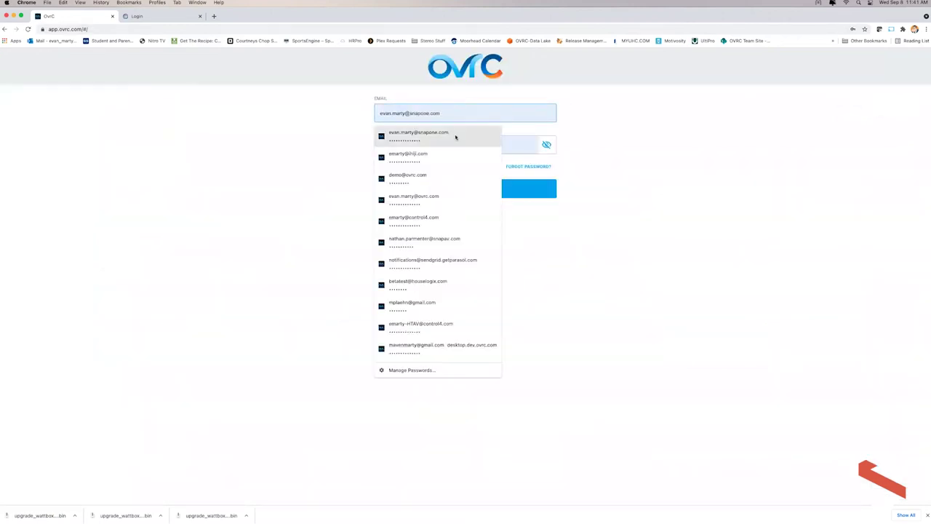
click(407, 177)
click(395, 189)
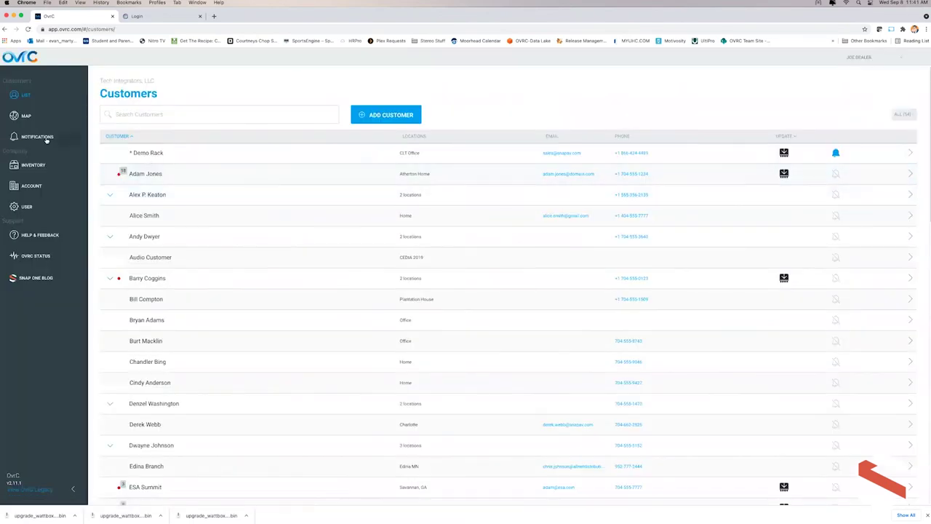
Check the demo account's notifications page, return to its customer list and sign out
click(47, 140)
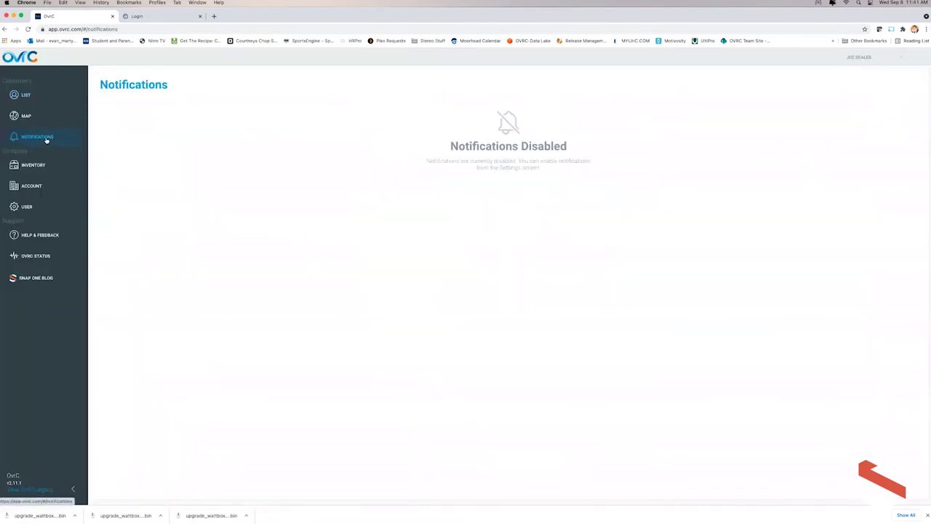
click(26, 95)
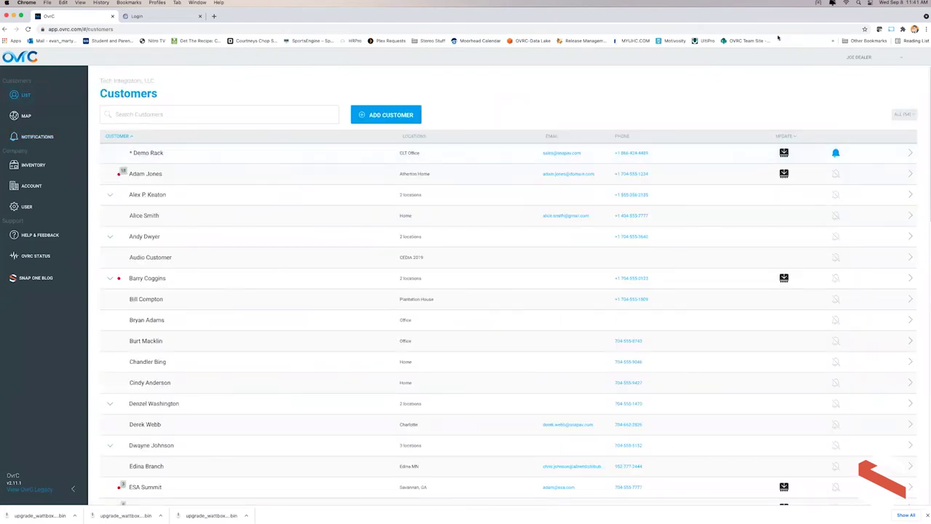
click(859, 57)
click(868, 106)
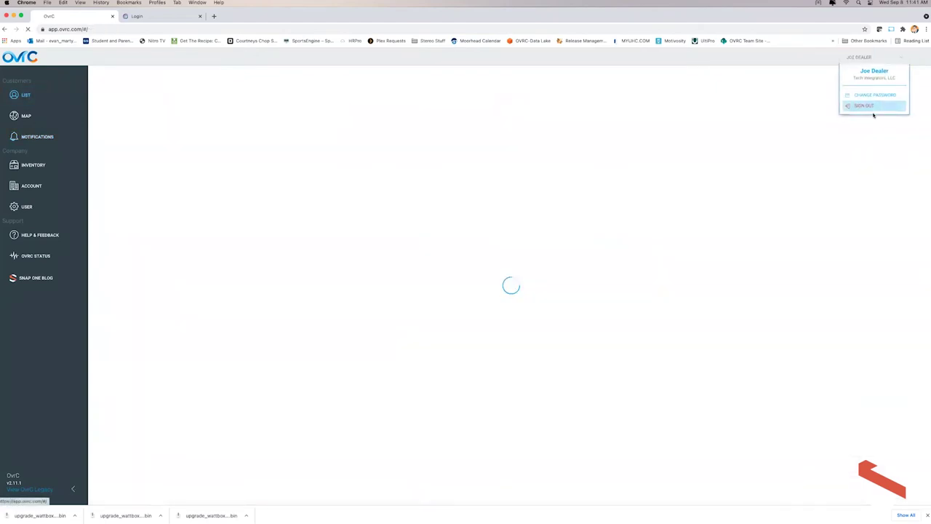
Sign in to the Snap One account using its saved email and password
click(457, 113)
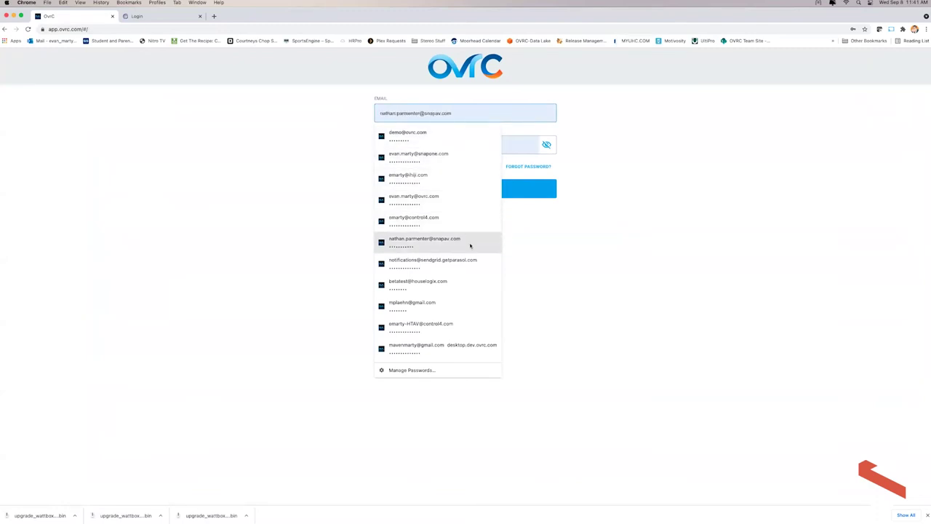
click(444, 159)
click(455, 191)
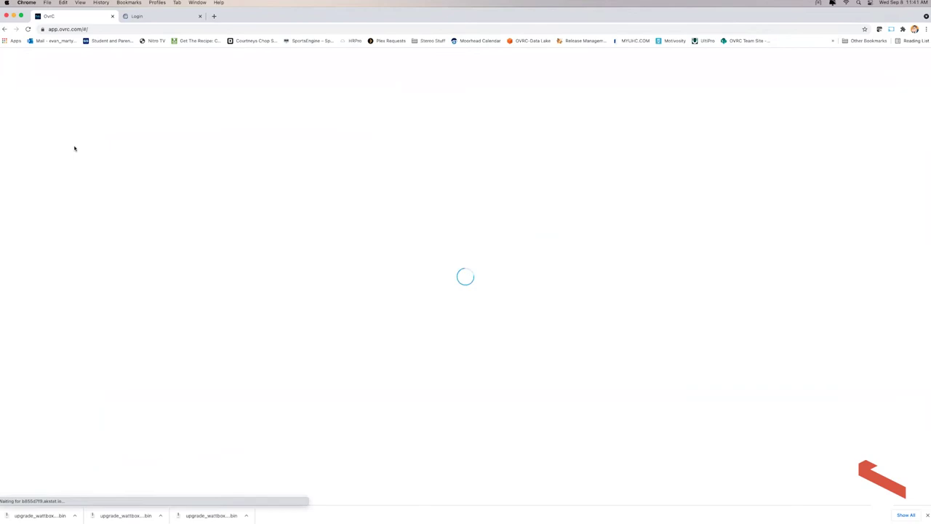
Go to the WAP device from the newest entry in the notifications list, view its details and sign out
click(37, 137)
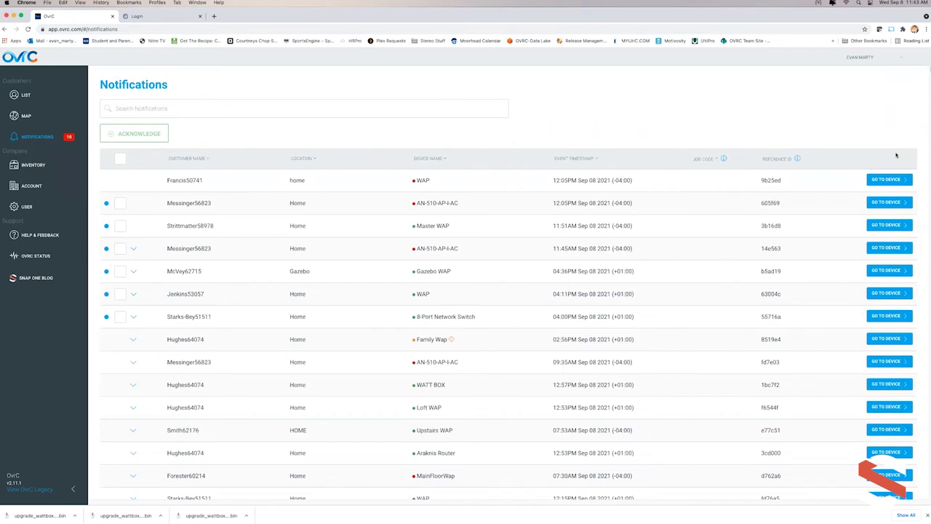
click(888, 179)
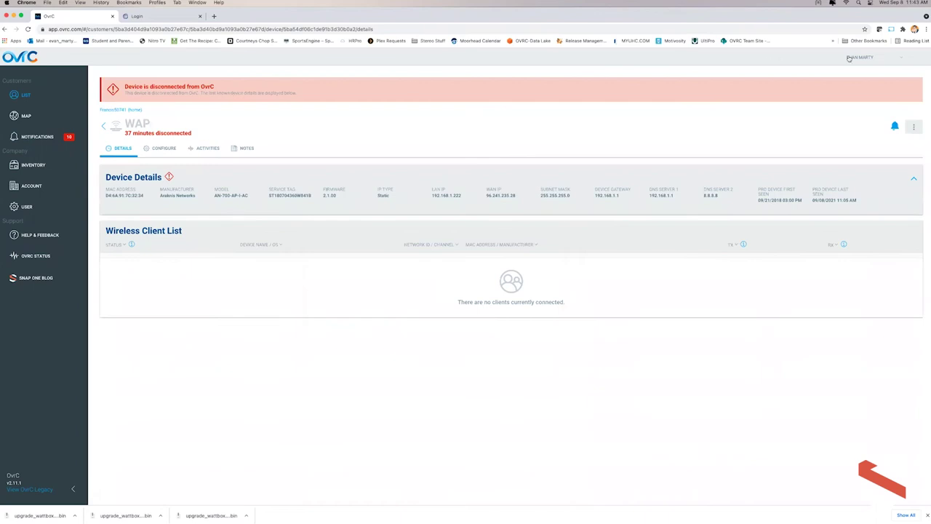
click(848, 58)
click(865, 105)
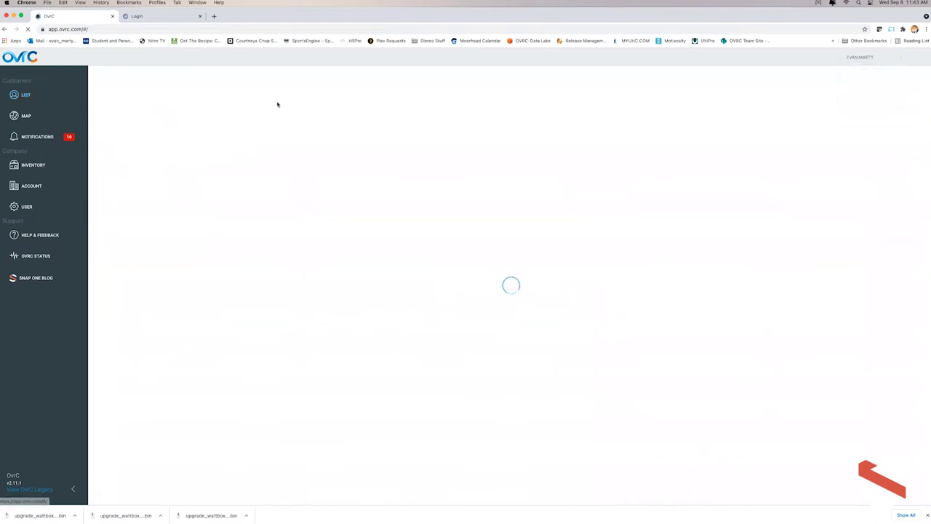
Sign in to the Ihiji account using its saved email and password
click(432, 118)
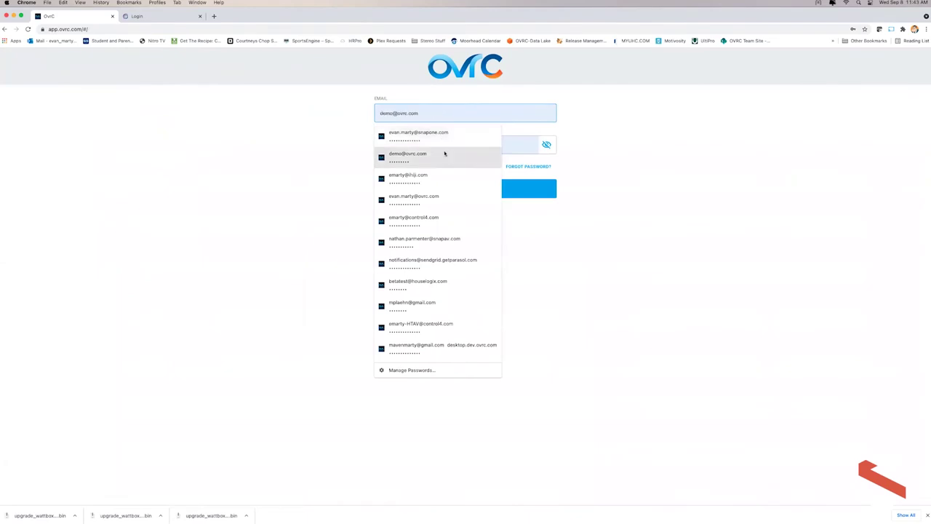
click(454, 174)
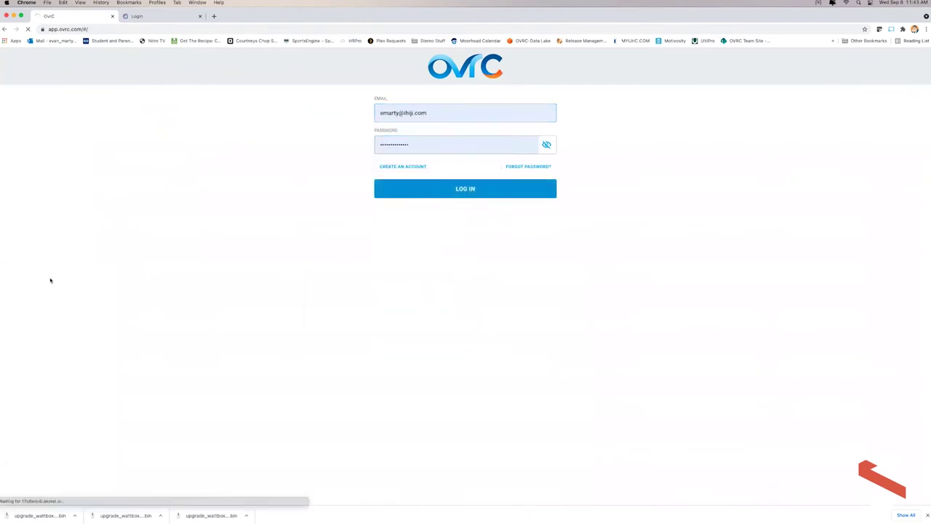
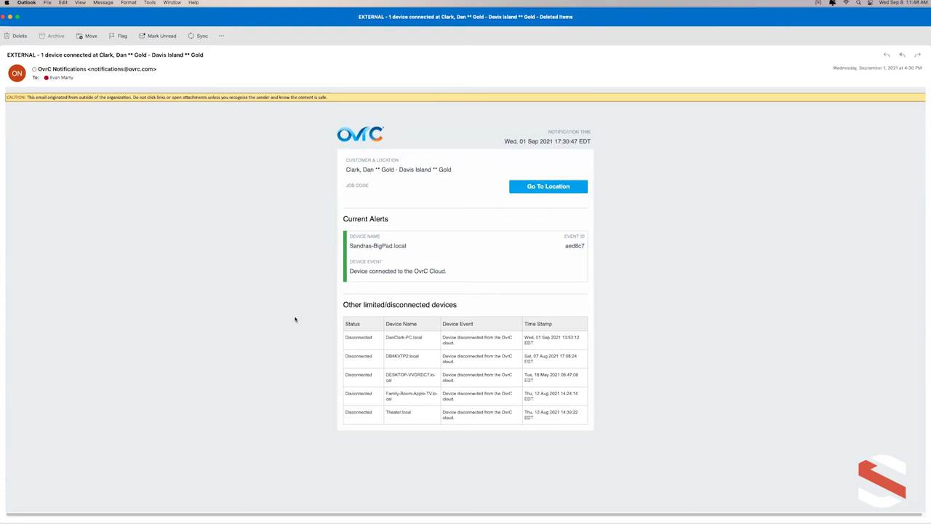
Close the OvrC notification email in Outlook and open the Moorhead location's device list in OvrC
key(super+w)
click(4, 16)
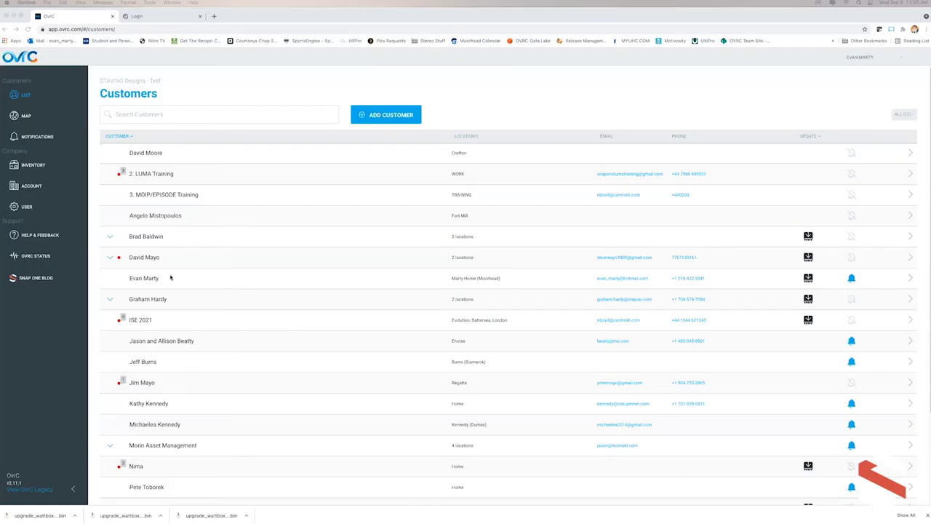
click(151, 279)
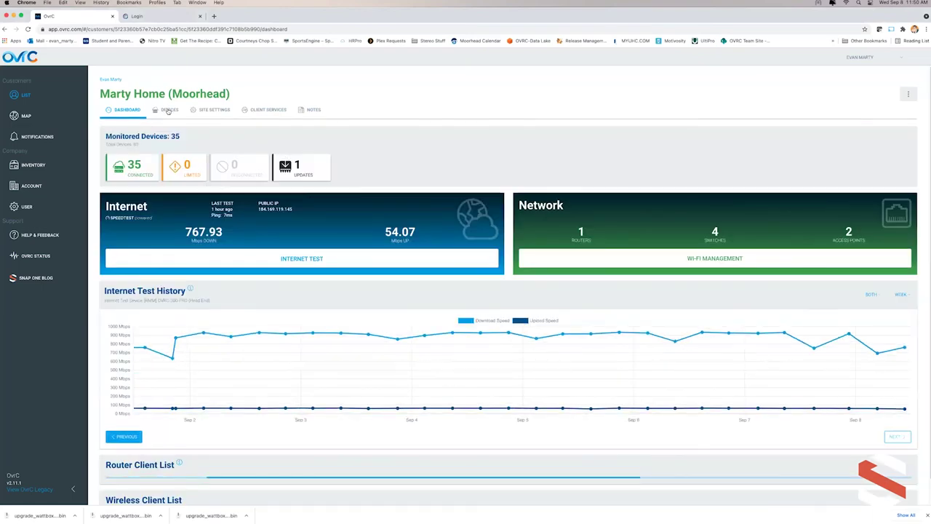
click(167, 109)
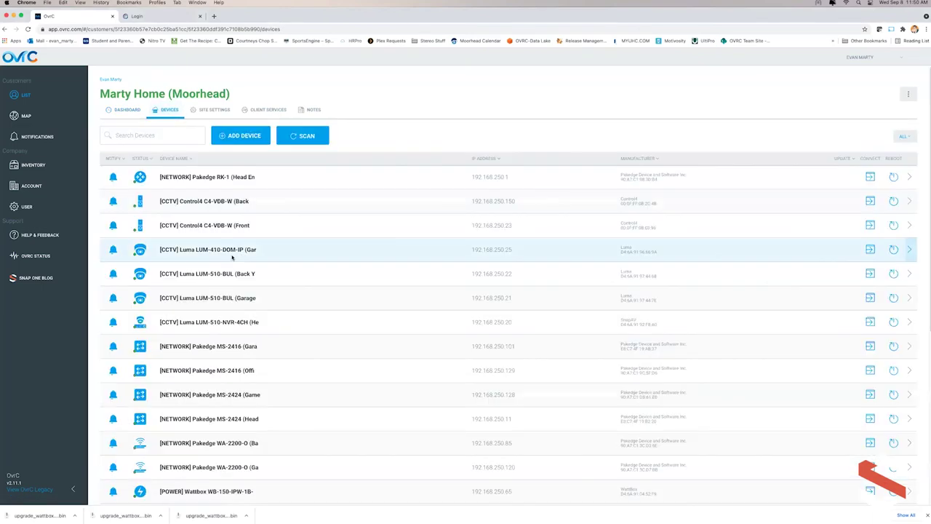
View the Luma LUM-410-DOM-IP camera's details, collapse the Device Details section and return to the device list
click(232, 256)
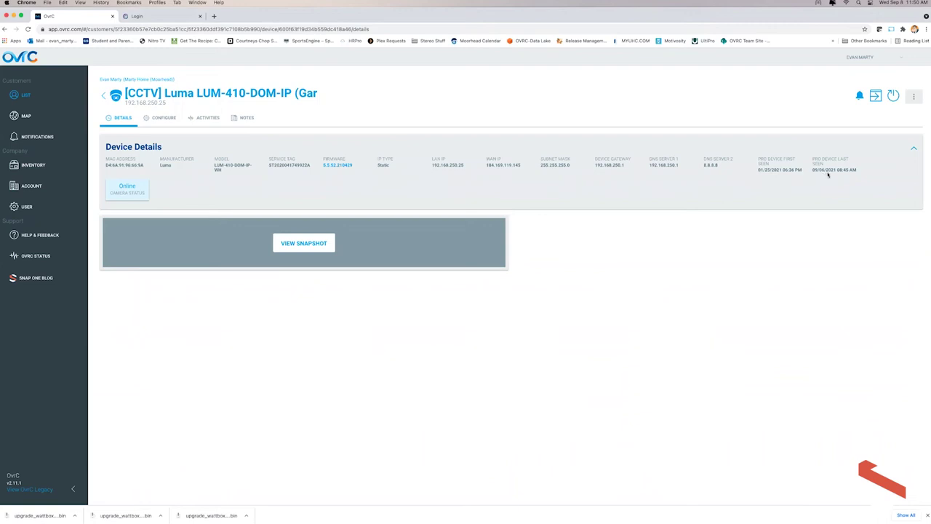
click(361, 149)
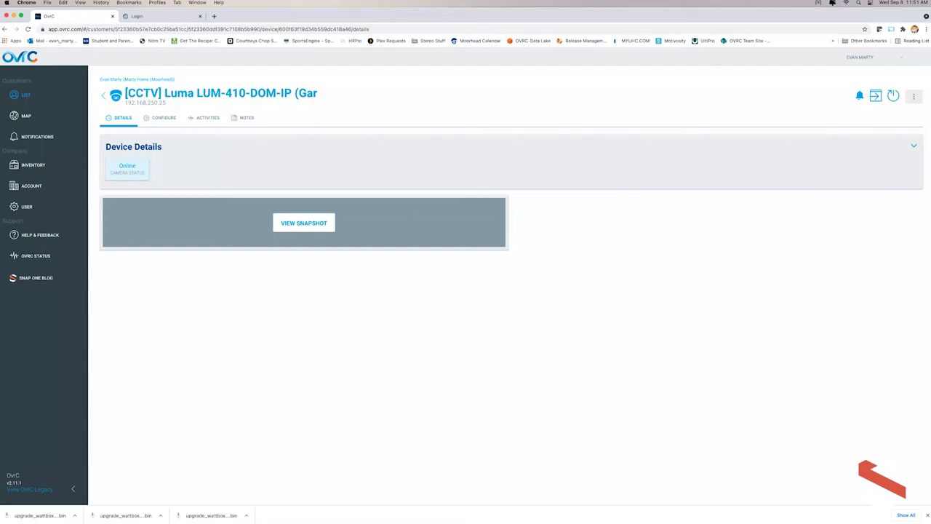
click(103, 95)
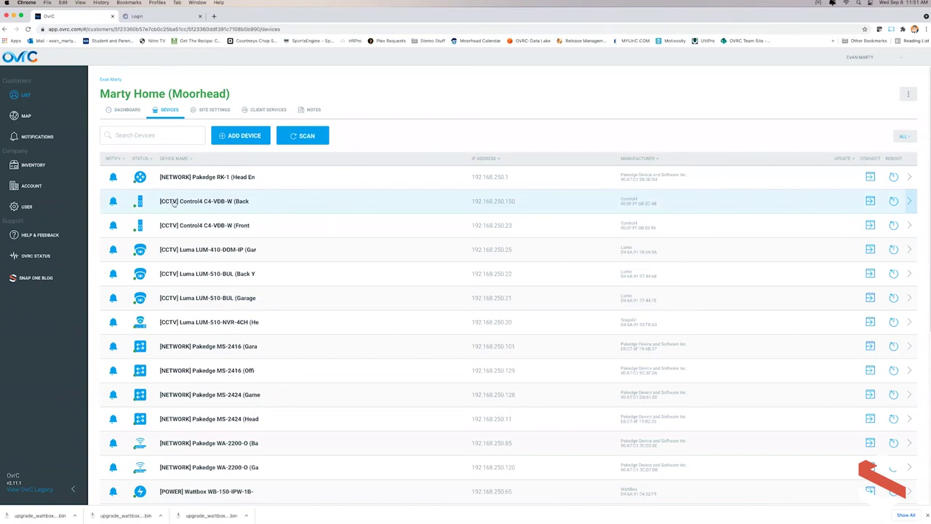
Review the Network VLANs Scanned and Internet Test device options in the Moorhead site settings and return to the device list
click(212, 111)
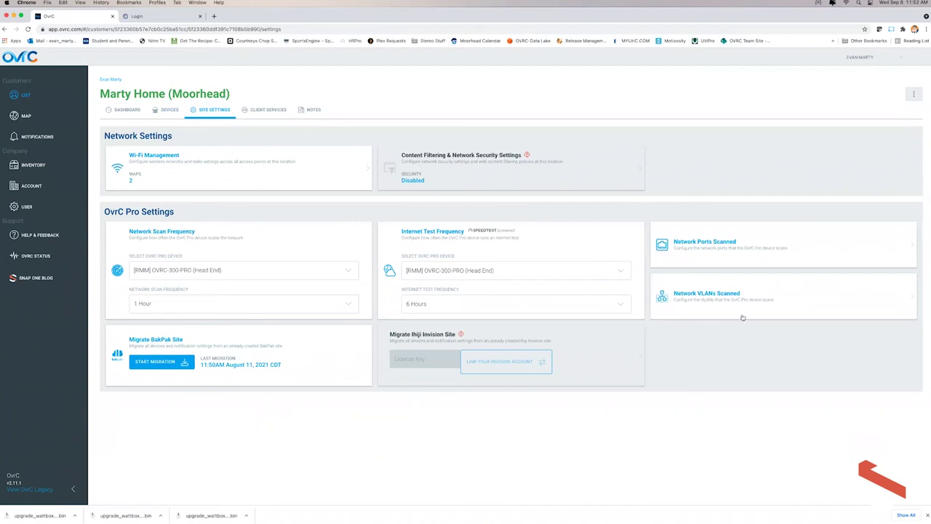
click(695, 304)
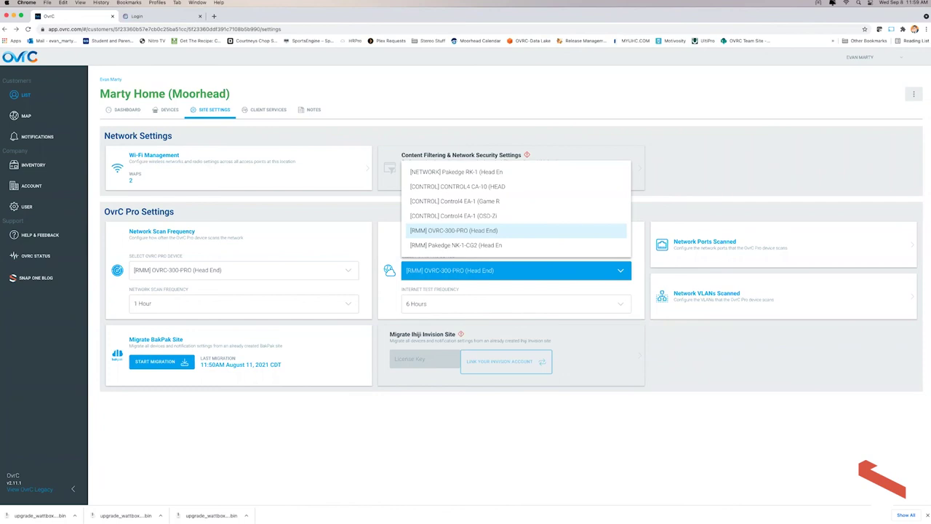
click(169, 111)
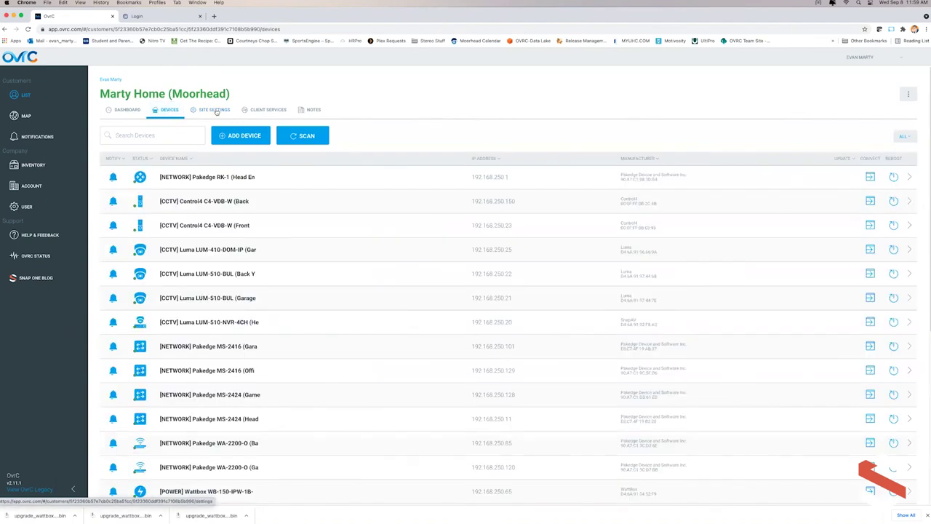
Check the BakPak migration in the site settings and the linked accounts in the user settings, and return to the customer list
click(214, 109)
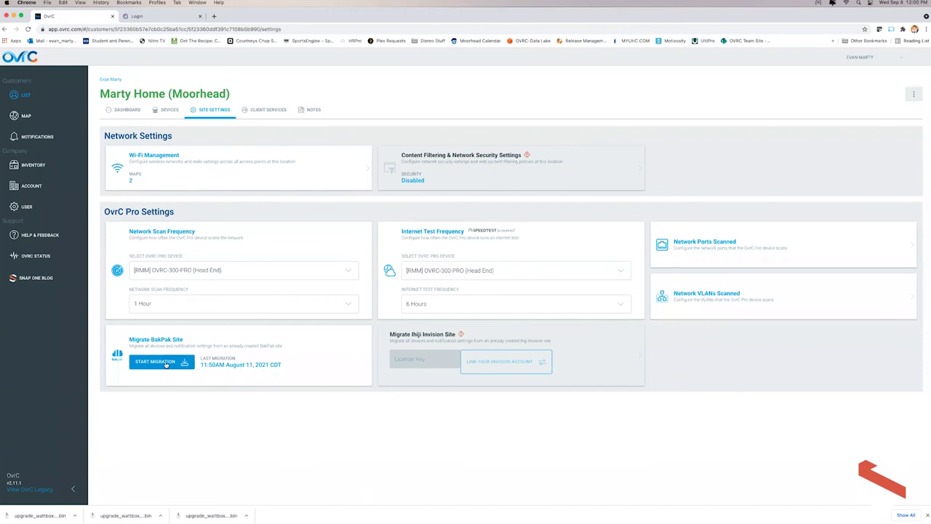
click(16, 207)
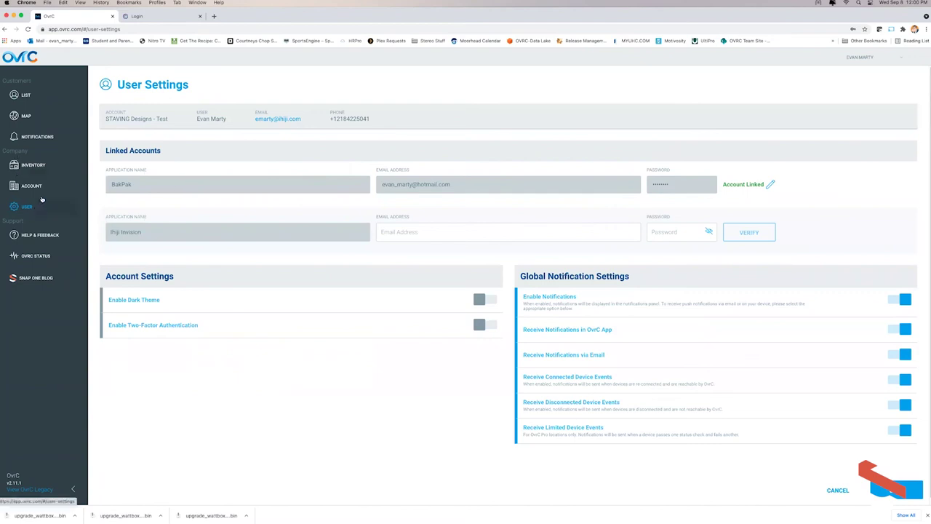
click(30, 96)
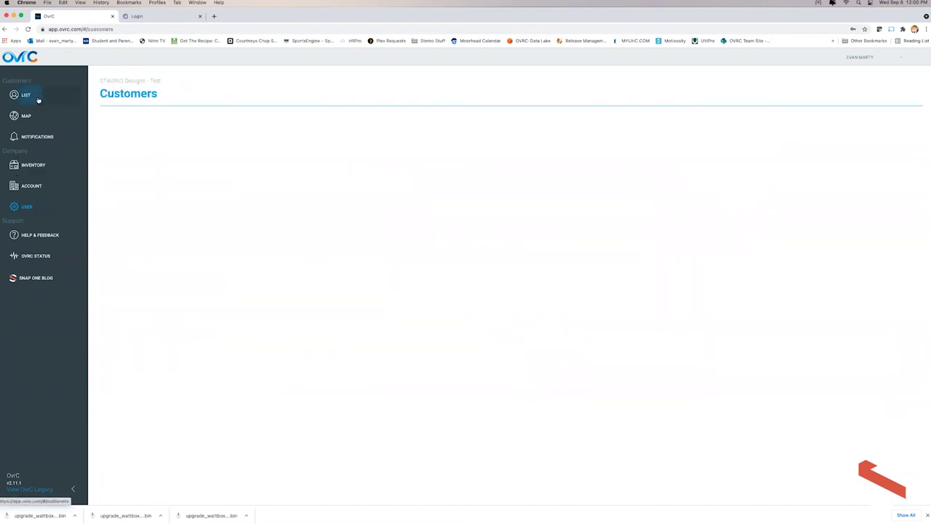
In the Moorhead site settings, switch the network scan's OvrC Pro device to Pakedge NK-1-CG2 and finally to Pakedge RK-1
click(150, 277)
click(214, 109)
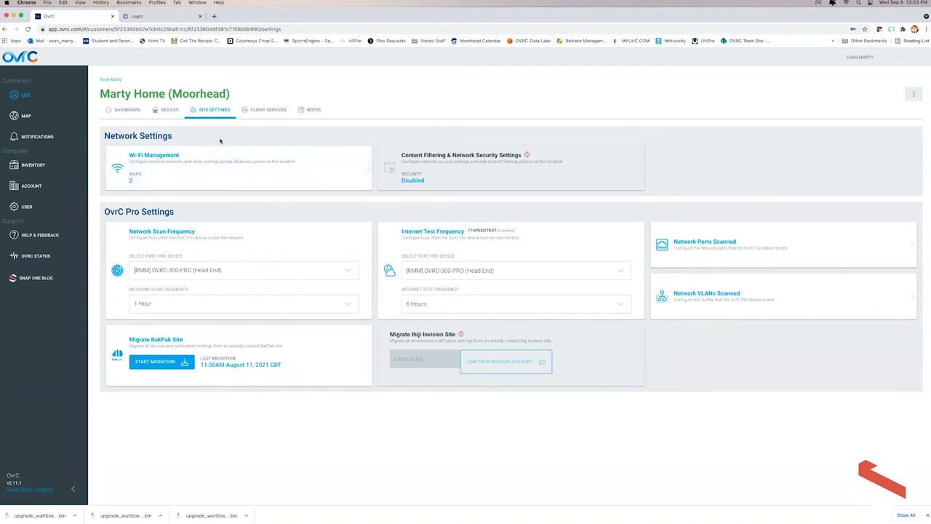
click(349, 270)
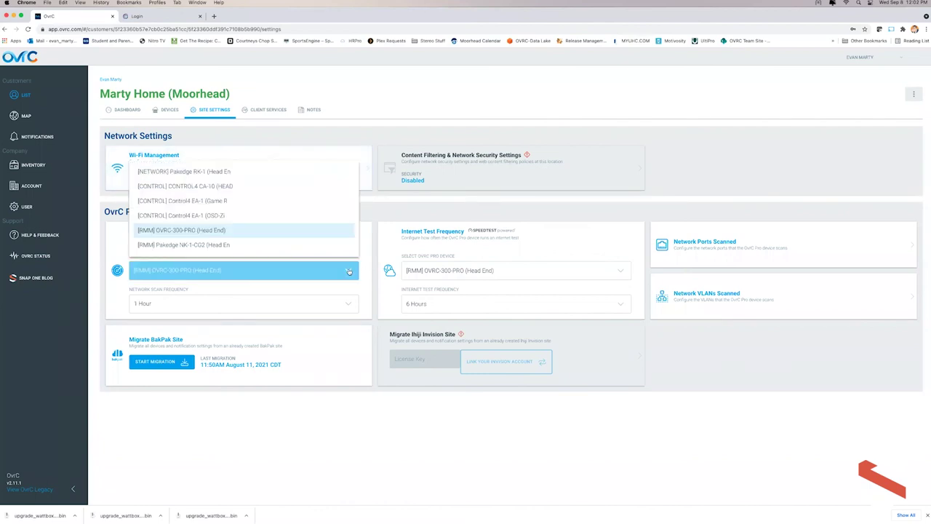
click(306, 246)
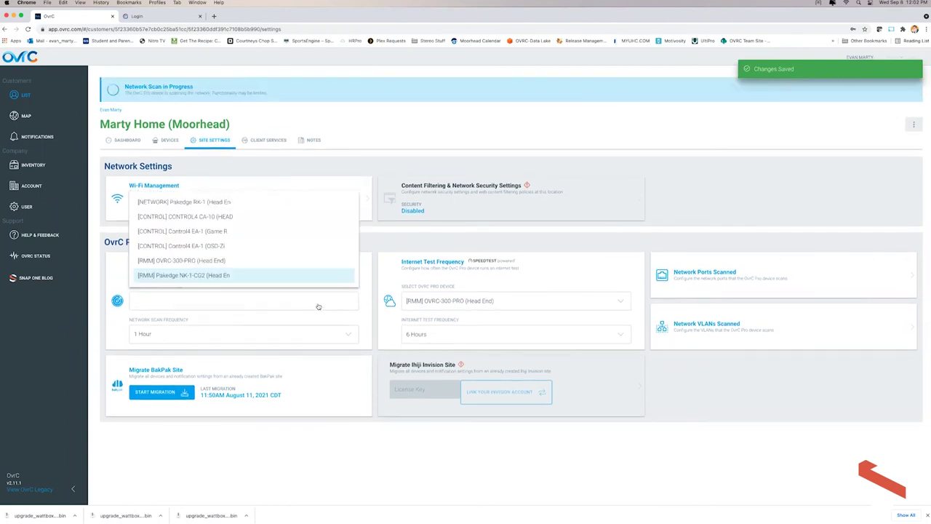
click(318, 307)
click(256, 209)
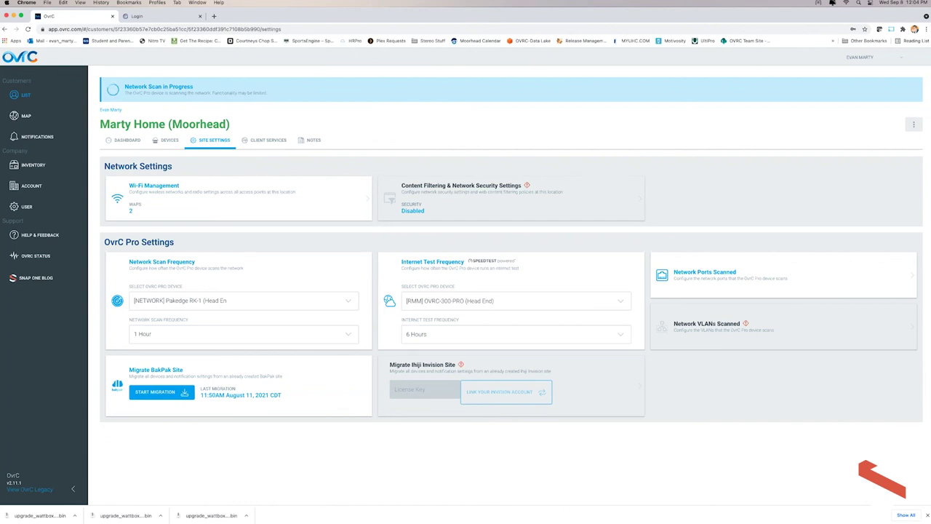
Open the Moorhead location's dashboard and examine individual download, upload and ping results in the week's Internet Test History graph
click(125, 141)
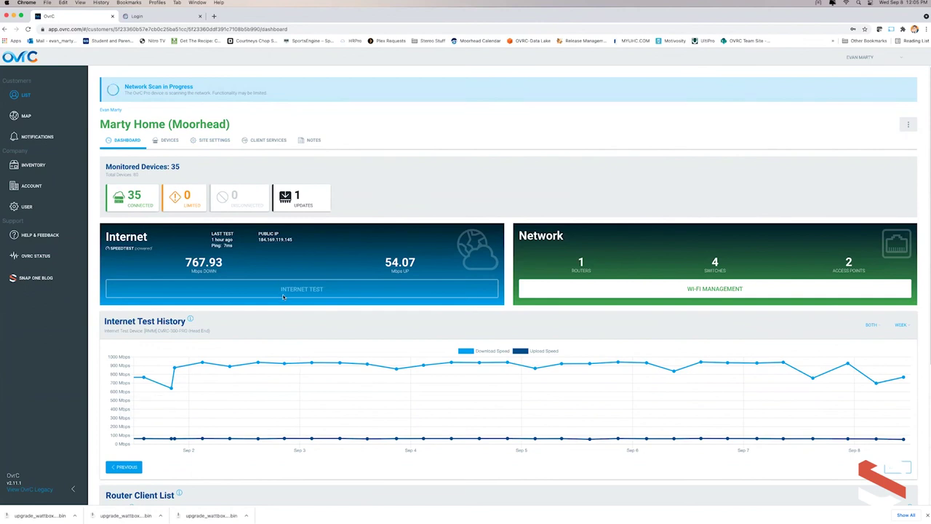
mouse_move(171, 411)
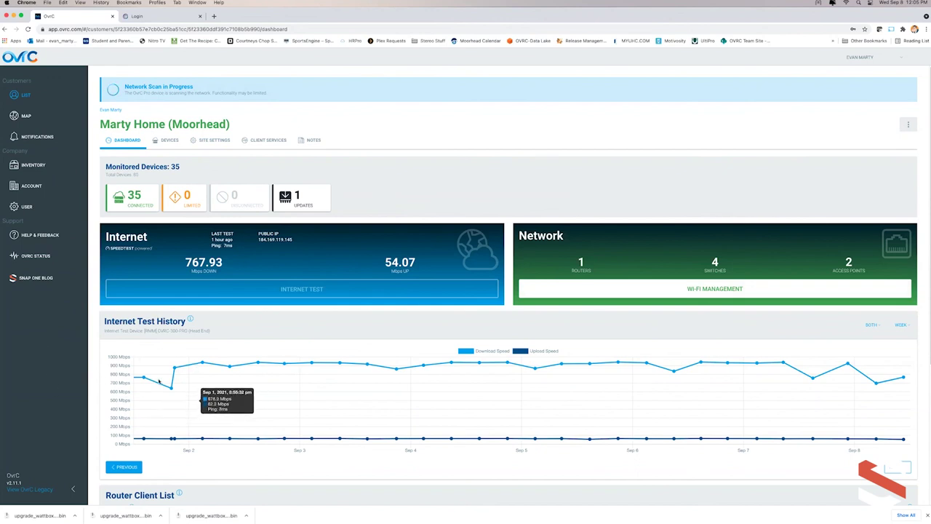
mouse_move(165, 388)
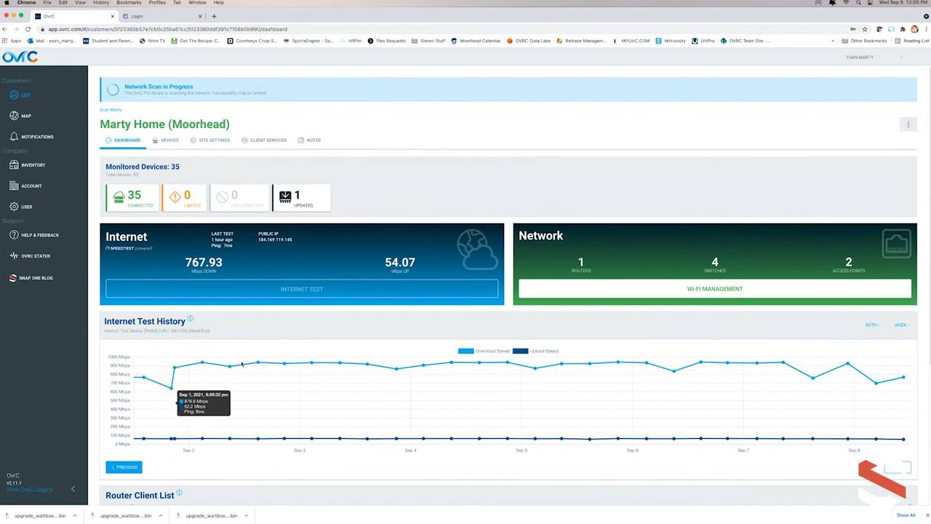
mouse_move(910, 373)
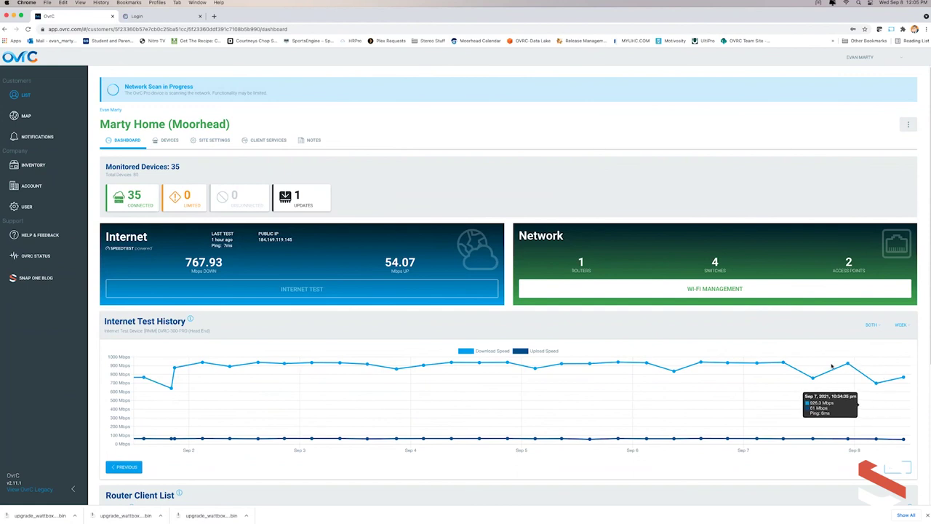
mouse_move(643, 375)
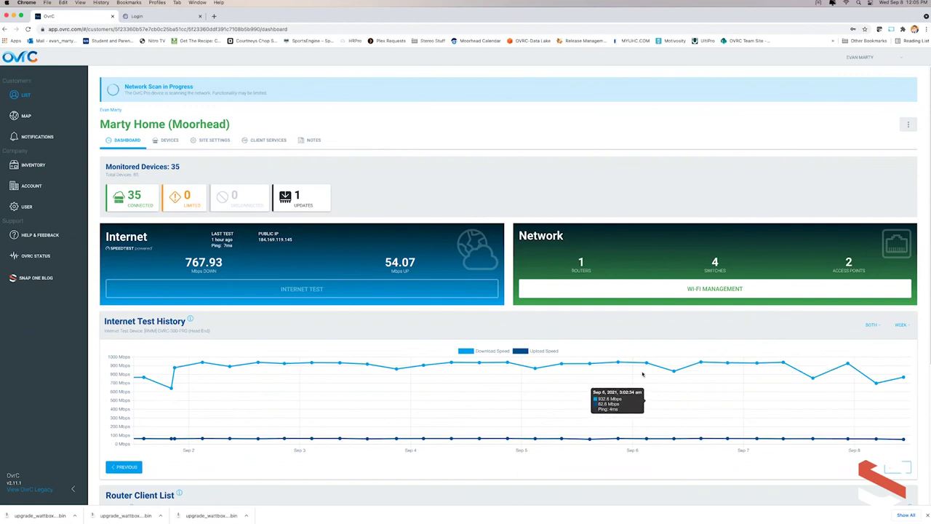
mouse_move(420, 382)
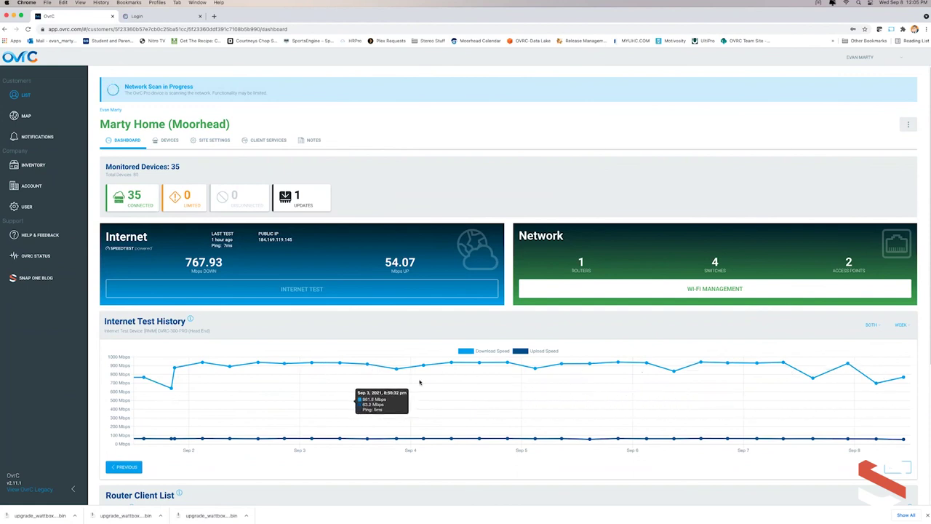
mouse_move(849, 372)
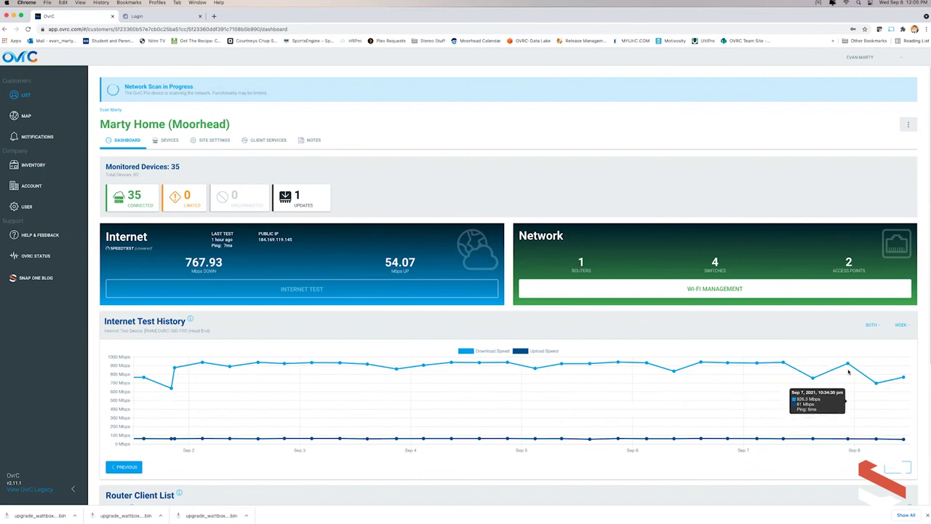